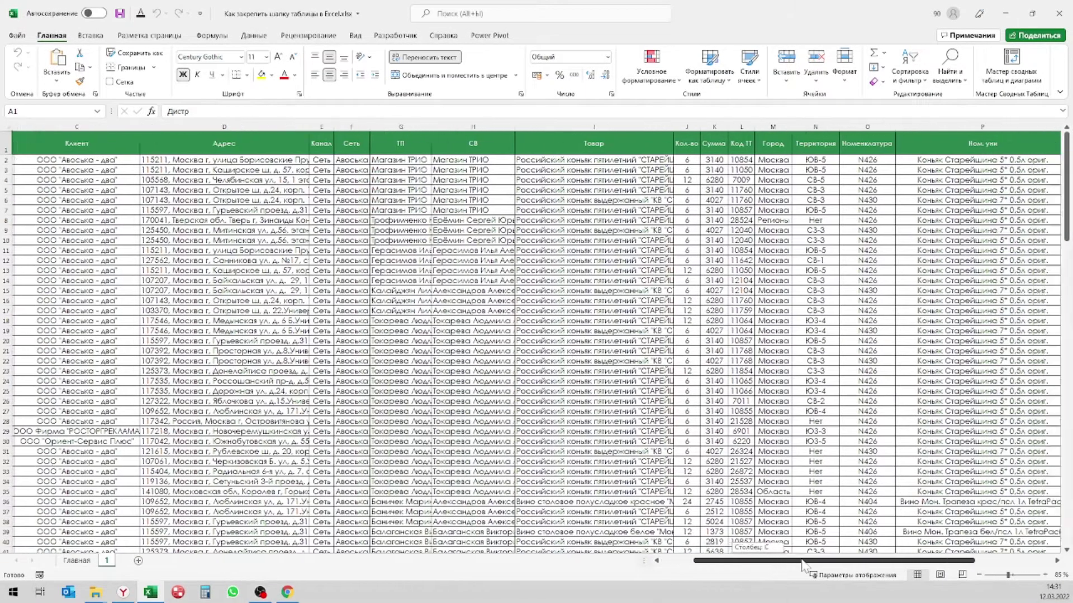
Step: Browse the sales table and check the quantity and sum values in J53 and K53
mouse_move(760, 566)
left_mouse_down()
mouse_move(933, 565)
mouse_move(760, 565)
left_mouse_up()
scroll(431, 425, "down", 7)
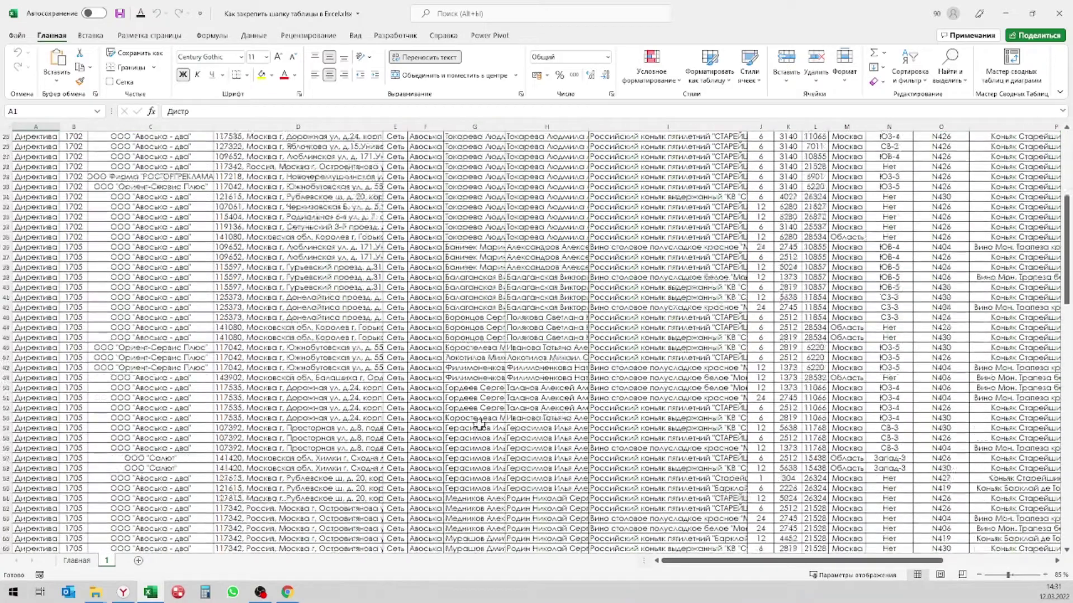
scroll(474, 424, "down", 7)
scroll(490, 423, "down", 7)
scroll(491, 423, "up", 5)
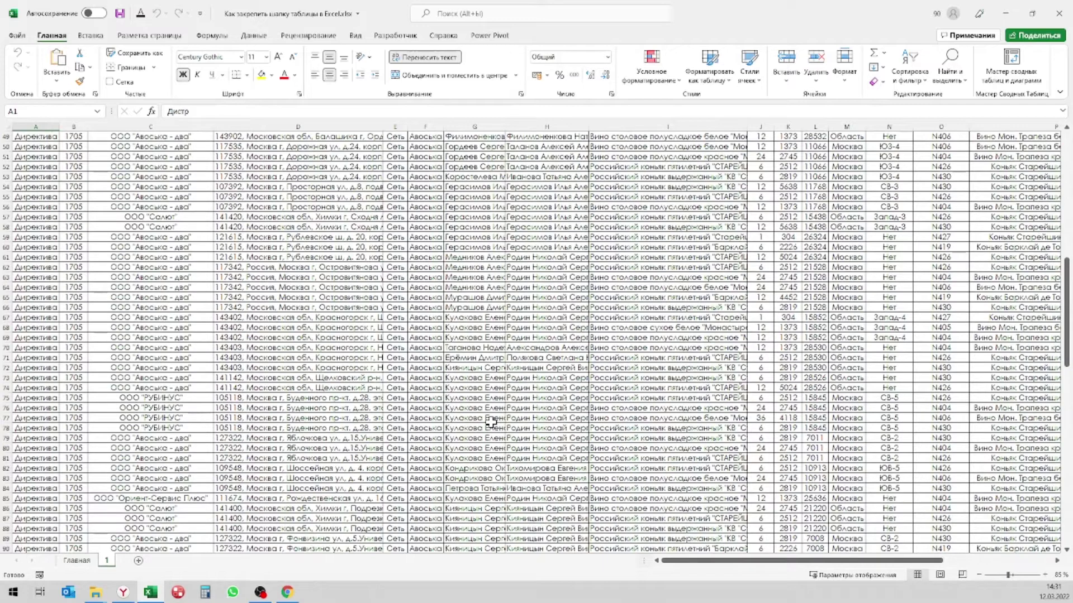
scroll(490, 423, "up", 5)
scroll(323, 357, "right", 3)
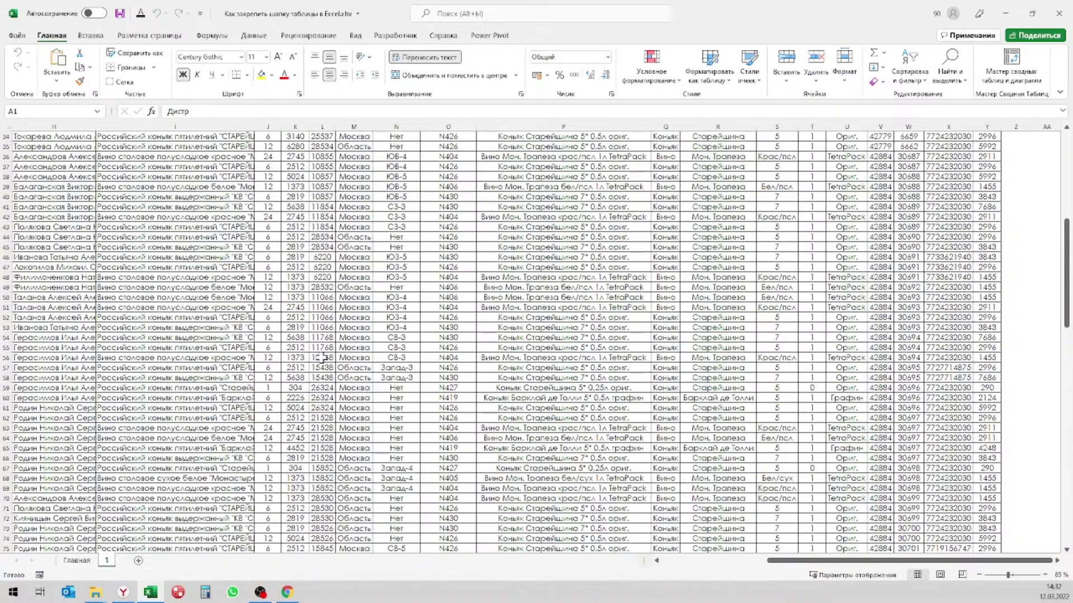
left_click(278, 328)
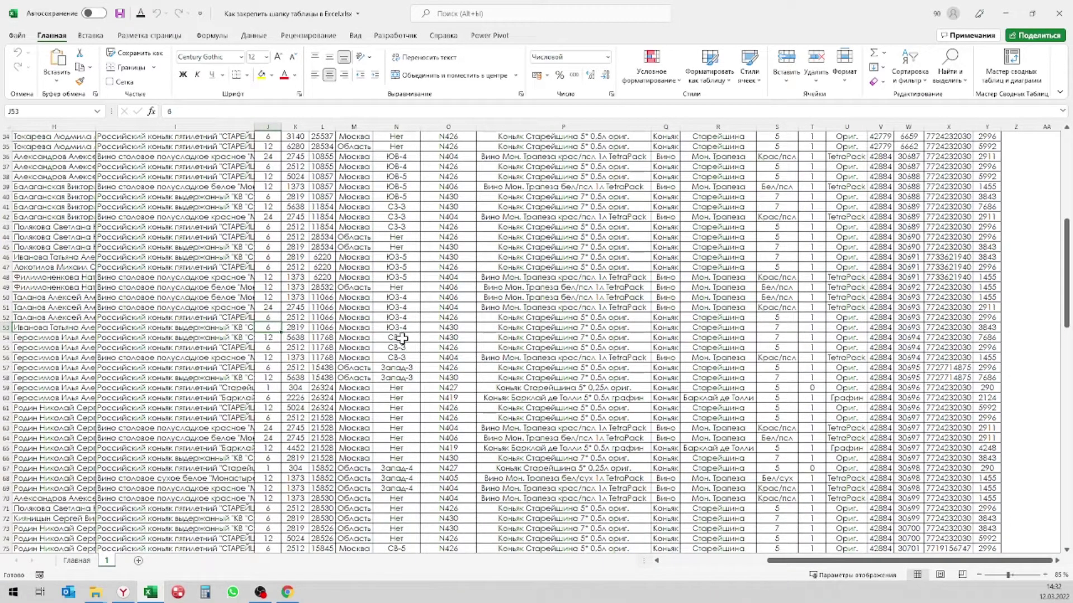
left_click(302, 329)
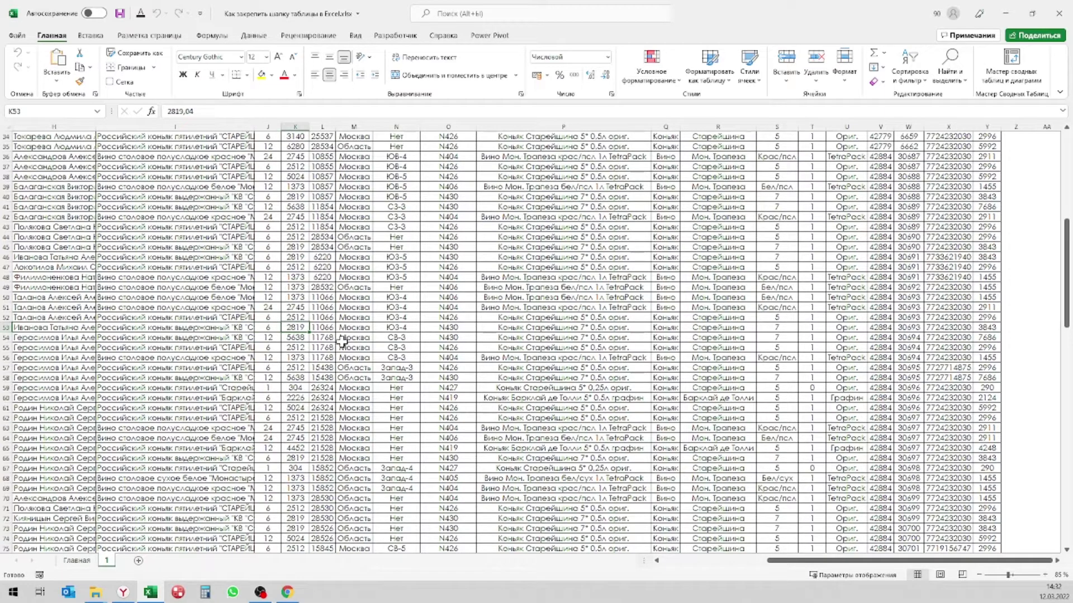
scroll(379, 366, "up", 6)
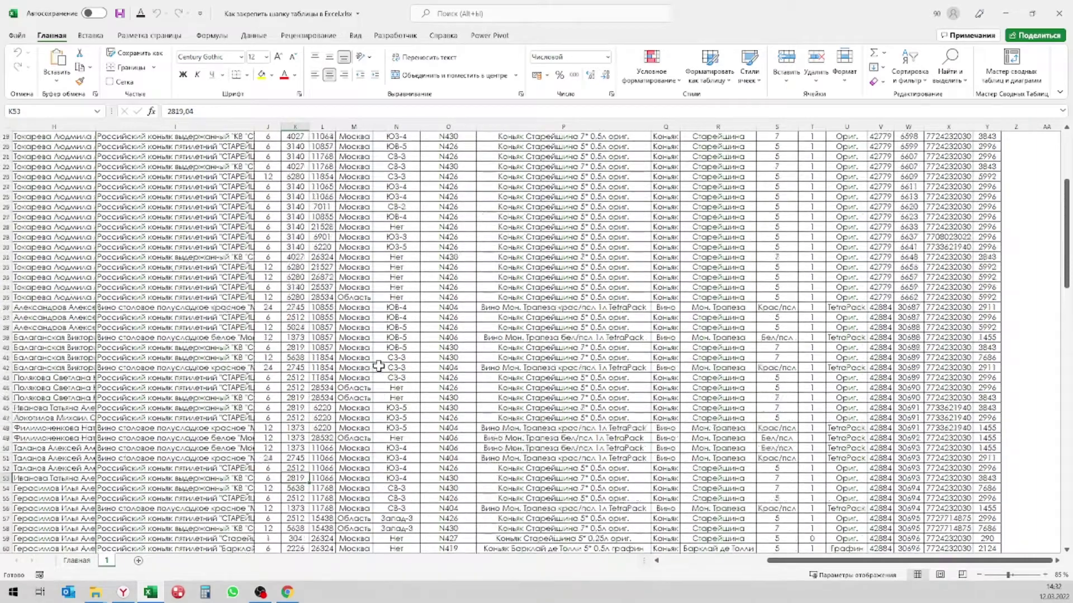
scroll(378, 366, "up", 5)
Step: Review header cells H1 and I1 while scrolling through the sales rows
left_click_drag(799, 560, 672, 561)
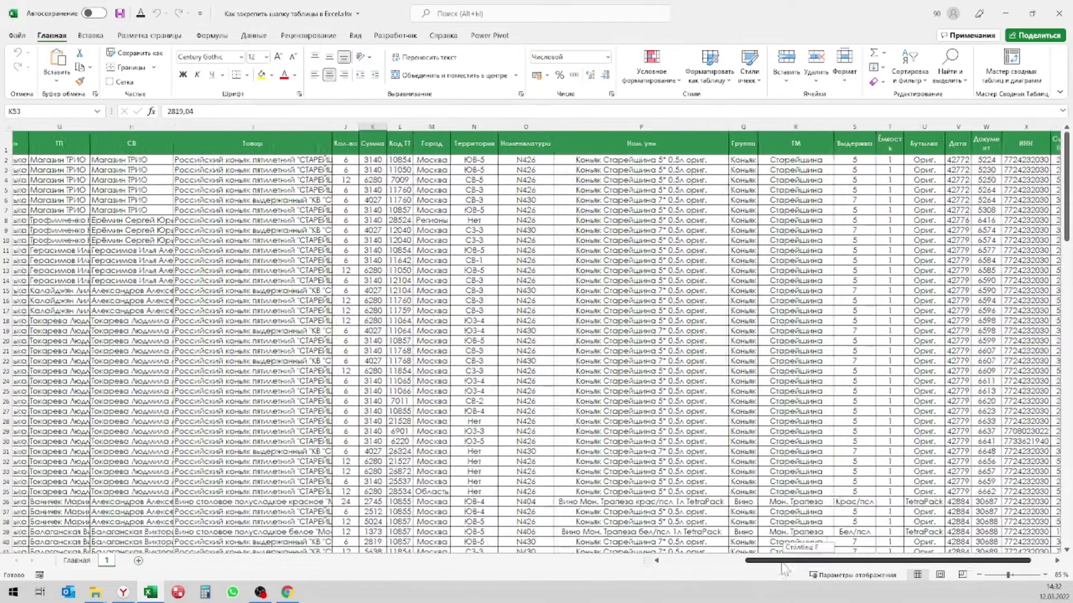
left_click(322, 147)
left_click(459, 145)
left_click(559, 147)
left_click(647, 148)
scroll(648, 230, "down", 4)
scroll(648, 231, "down", 4)
scroll(648, 231, "down", 4)
scroll(648, 231, "down", 4)
scroll(646, 237, "down", 7)
scroll(645, 245, "down", 7)
scroll(644, 255, "down", 7)
scroll(642, 255, "up", 5)
scroll(643, 255, "up", 5)
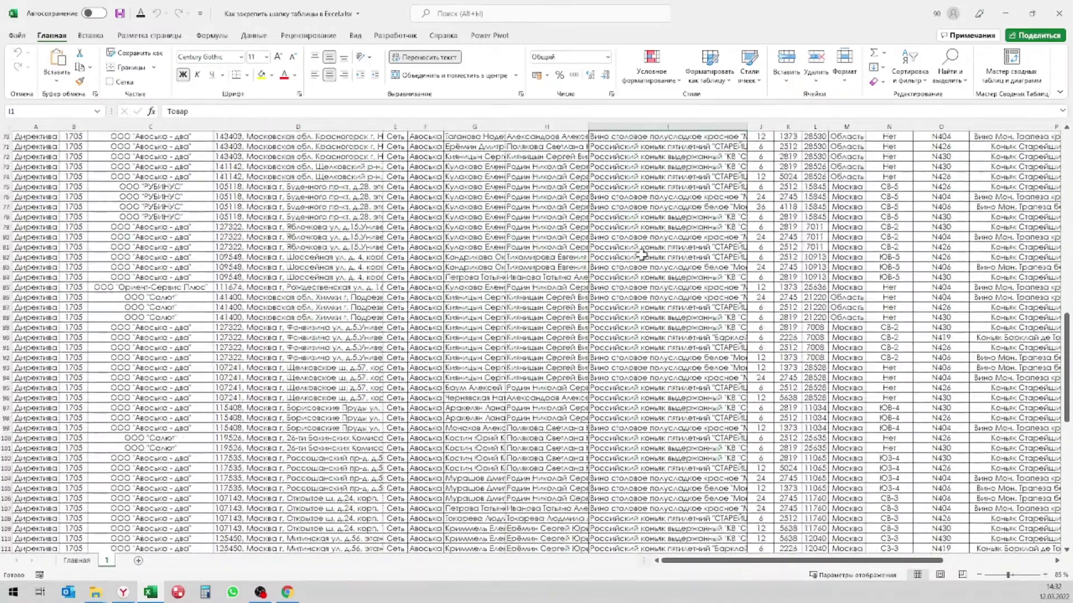
scroll(642, 254, "up", 20)
Step: Freeze header row 1 using View > Freeze Panes > Freeze Top Row
left_click(39, 144)
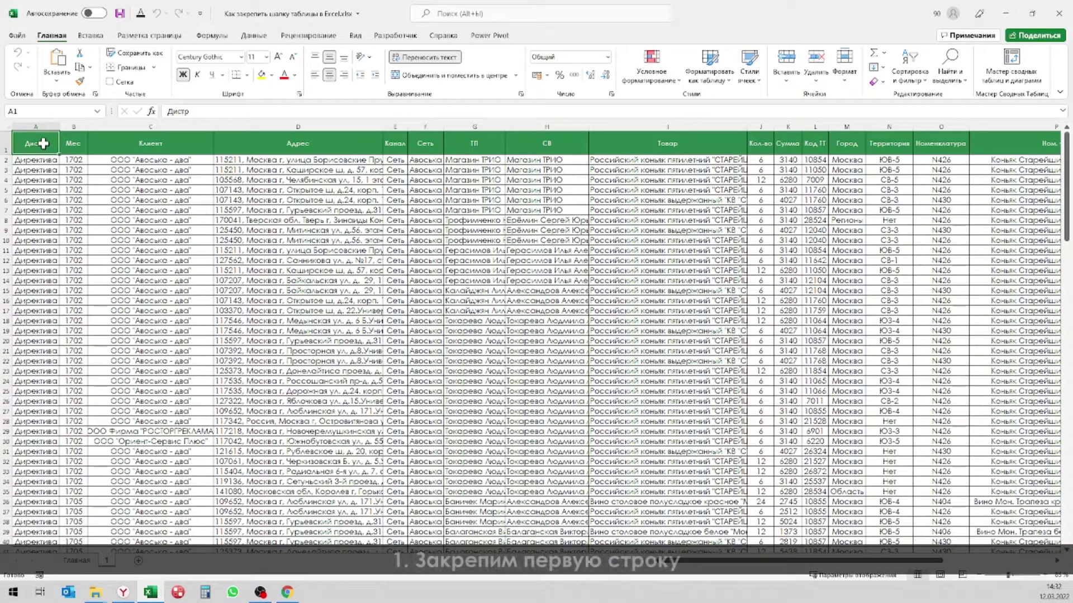
left_click(354, 36)
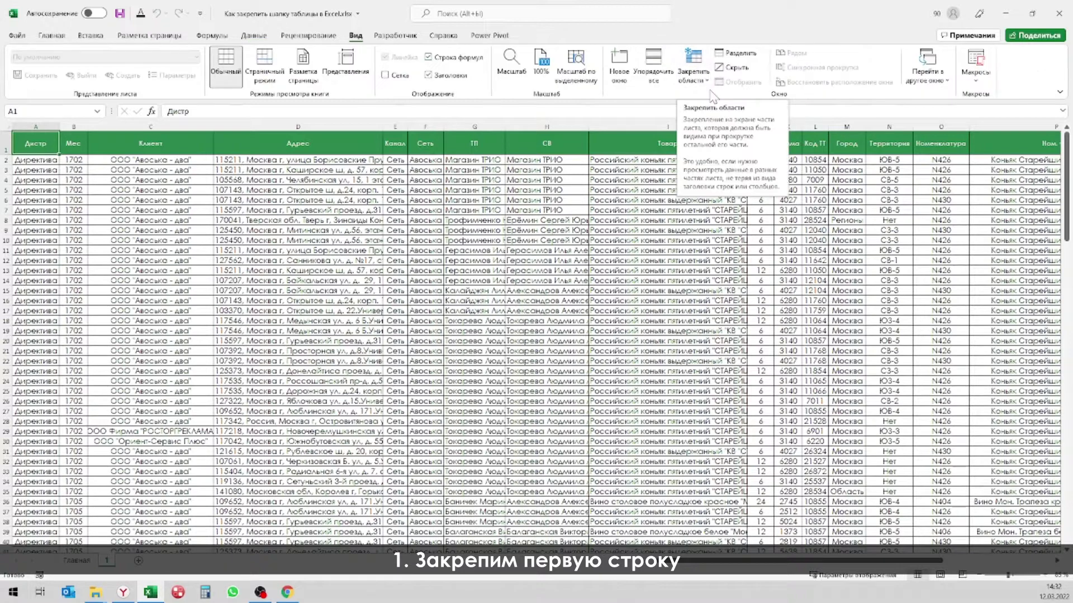
left_click(707, 84)
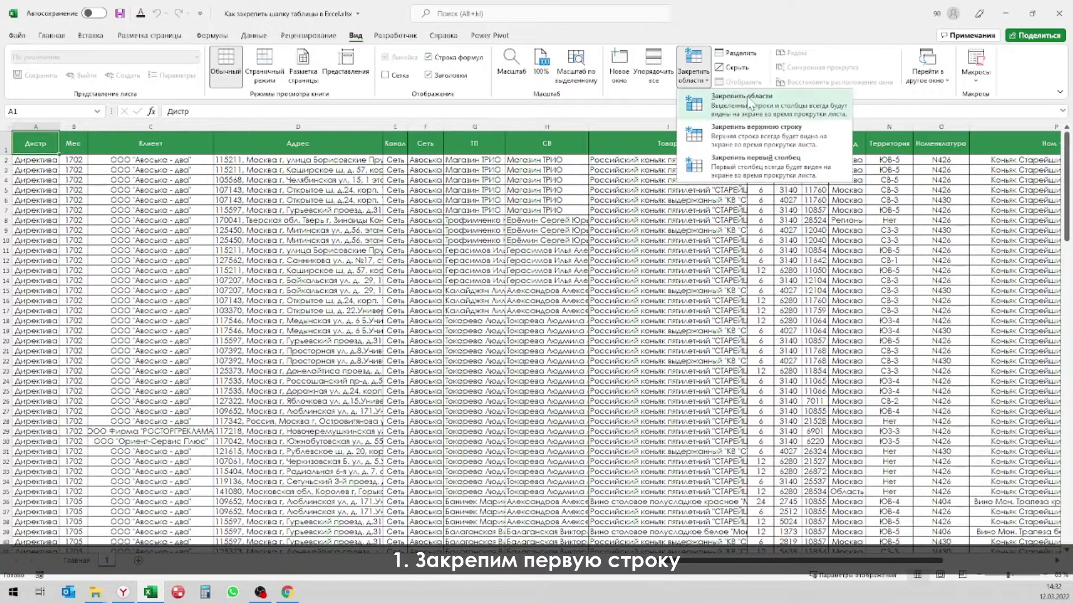
left_click(772, 144)
Step: Scroll down to confirm the header stays visible, checking the J127 and K127 values
scroll(601, 253, "down", 4)
scroll(601, 253, "down", 3)
scroll(601, 253, "down", 4)
scroll(601, 253, "down", 3)
scroll(601, 253, "down", 5)
scroll(601, 253, "down", 5)
scroll(601, 253, "down", 5)
scroll(602, 254, "down", 6)
scroll(601, 257, "up", 6)
scroll(585, 218, "up", 6)
scroll(724, 228, "down", 5)
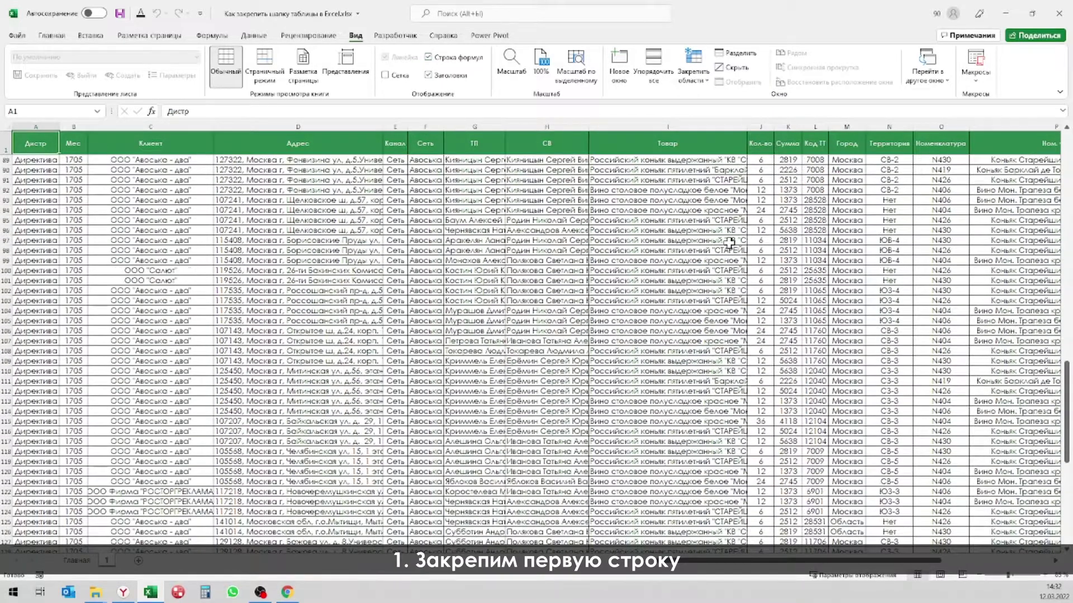
scroll(730, 240, "down", 6)
left_click(770, 391)
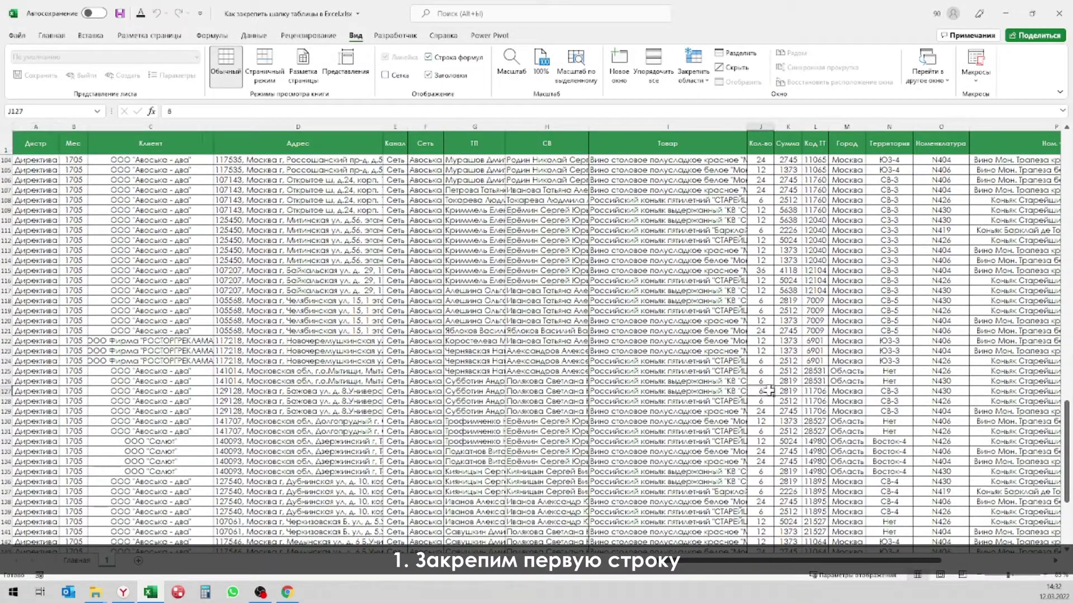
left_click(795, 391)
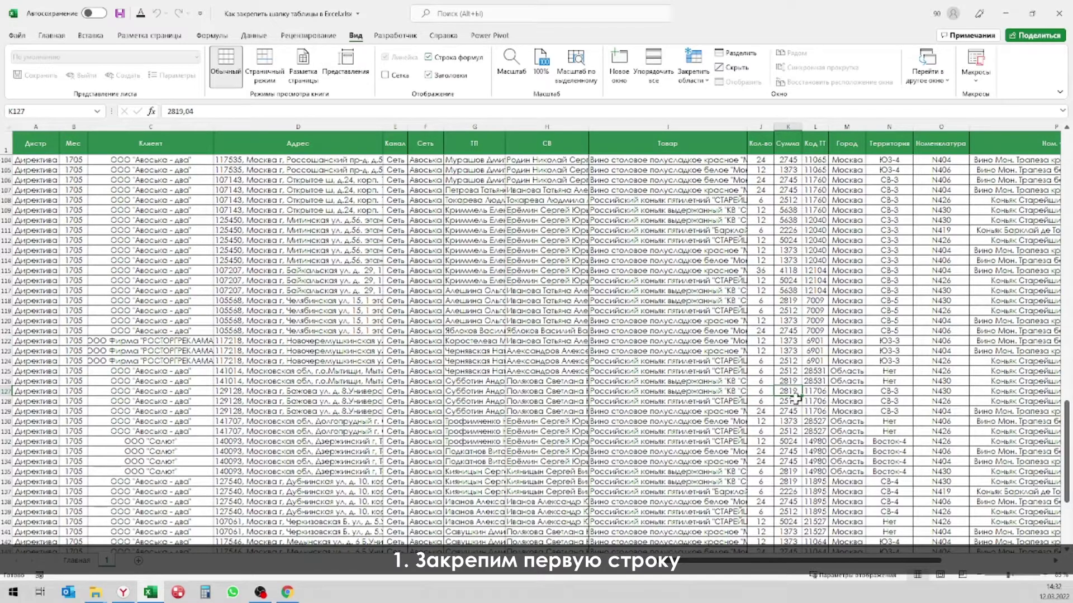
Step: Scroll back to the top and select cells A2 through A10
scroll(741, 313, "up", 6)
scroll(743, 319, "up", 7)
scroll(749, 325, "up", 11)
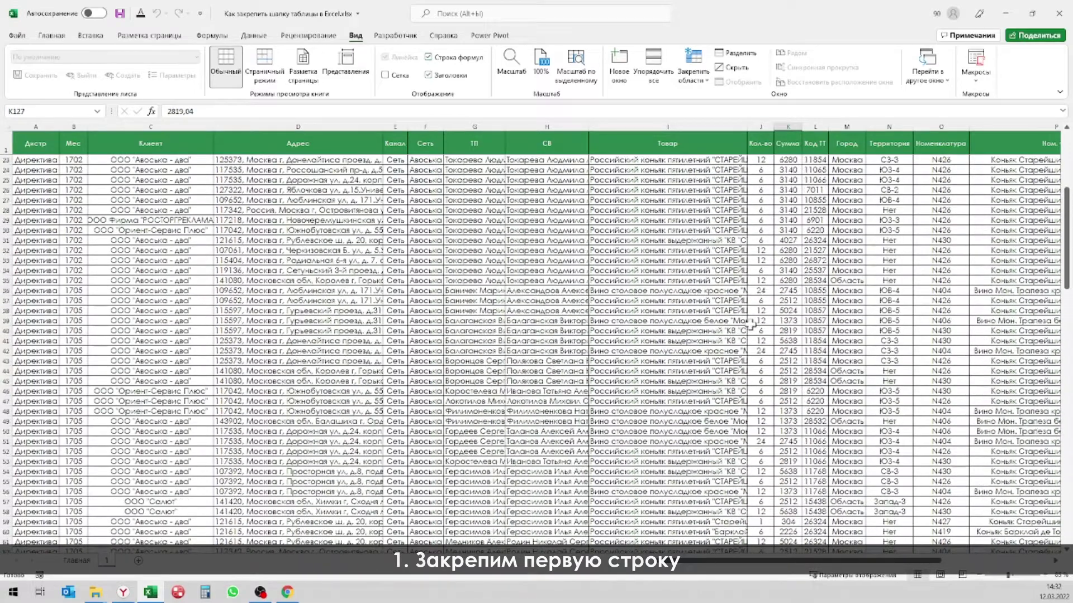
scroll(755, 335, "up", 10)
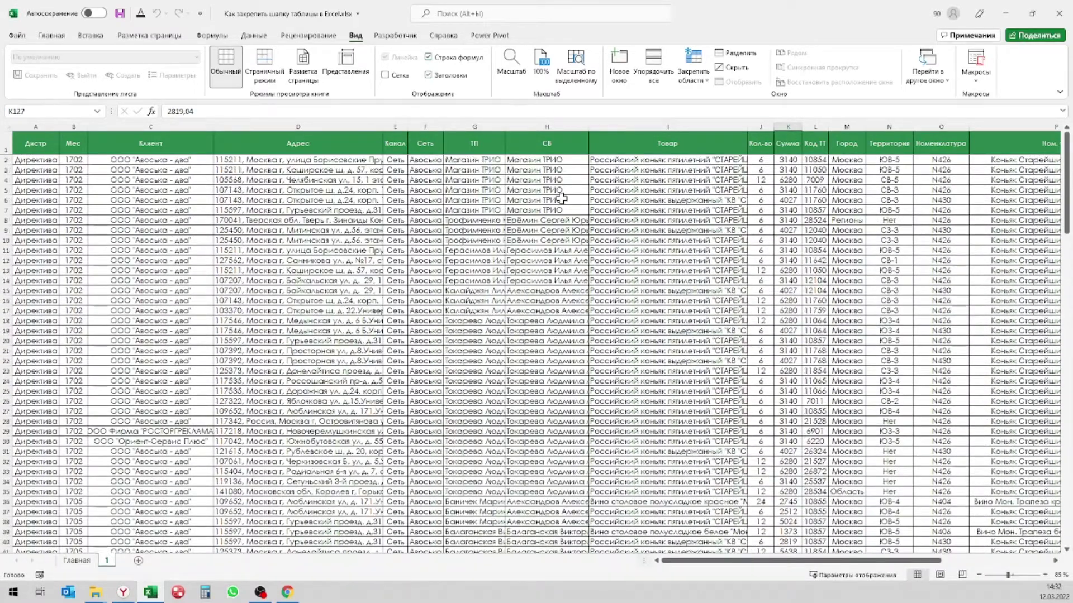
scroll(218, 168, "down", 1)
scroll(216, 192, "up", 1)
left_click_drag(26, 163, 53, 240)
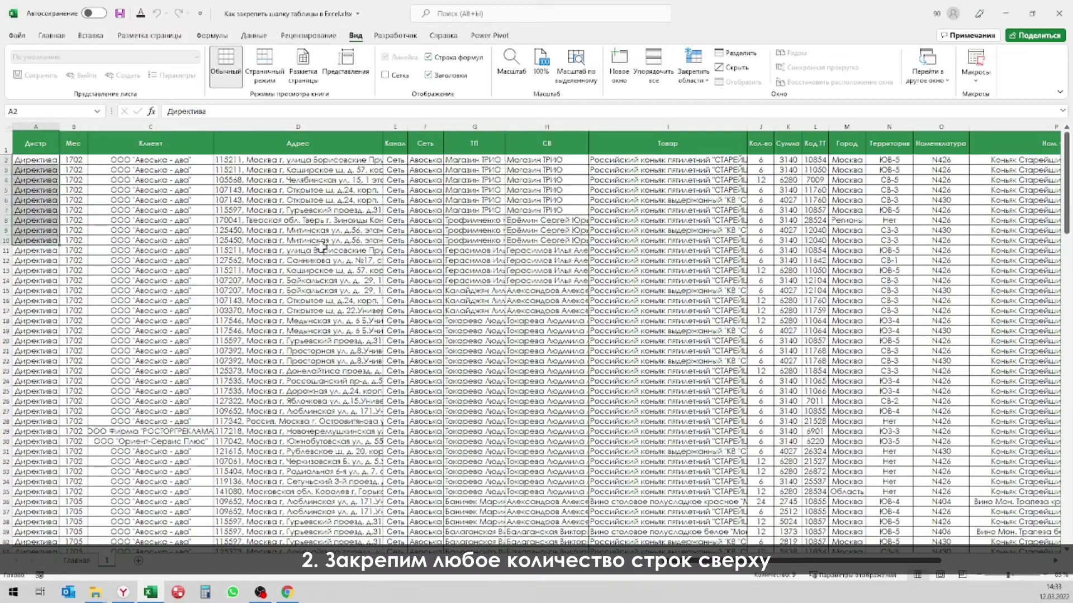
Step: Unfreeze the header row with Unfreeze Panes
left_click(693, 70)
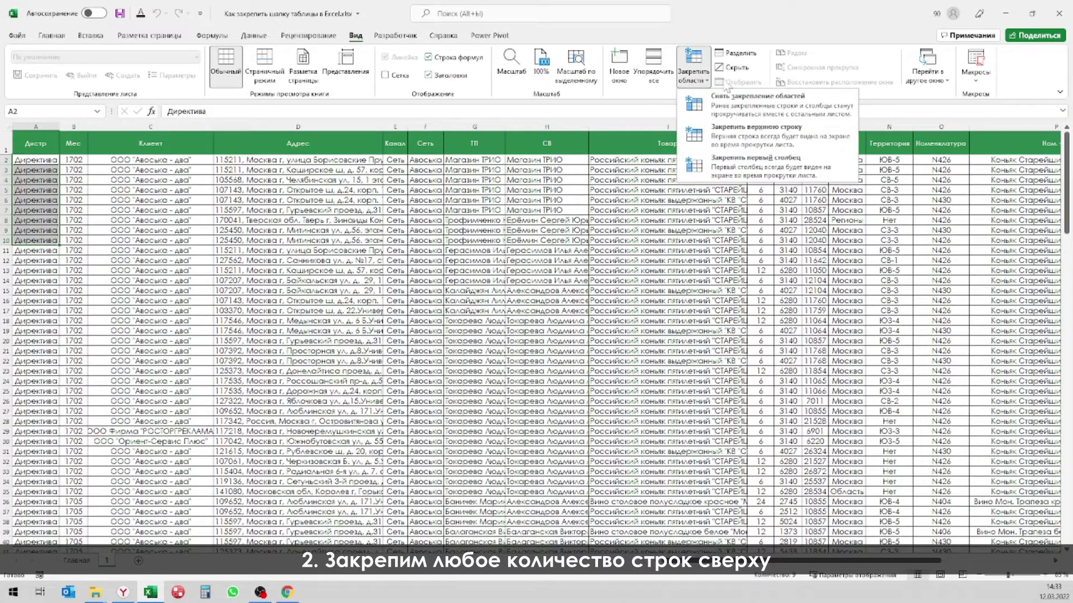
left_click(762, 107)
left_click(545, 302)
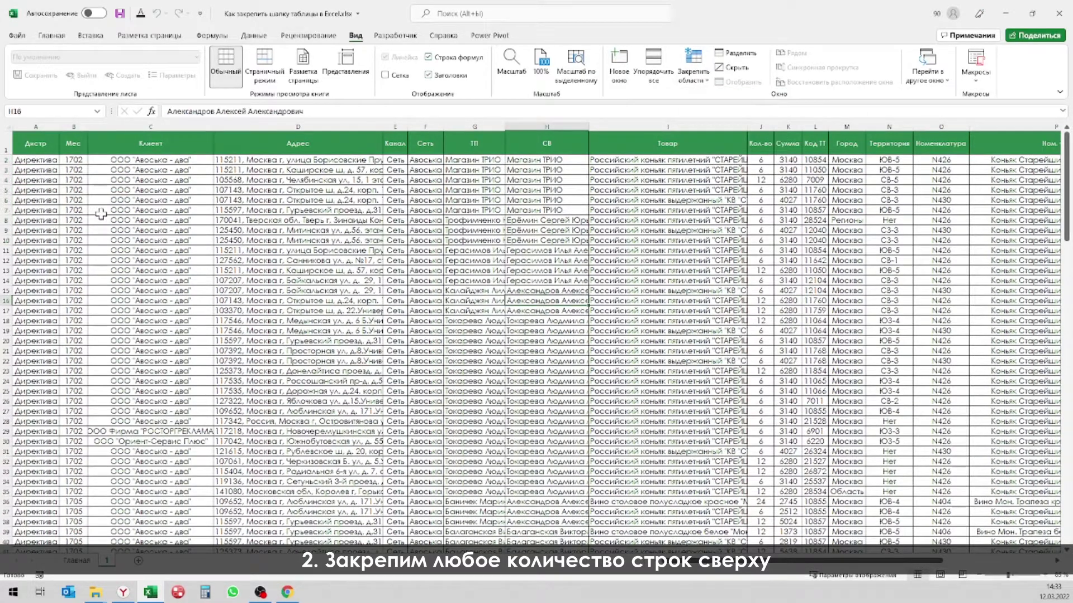
Step: Select rows 2–10 across all table columns and fill them light green
left_click(34, 240)
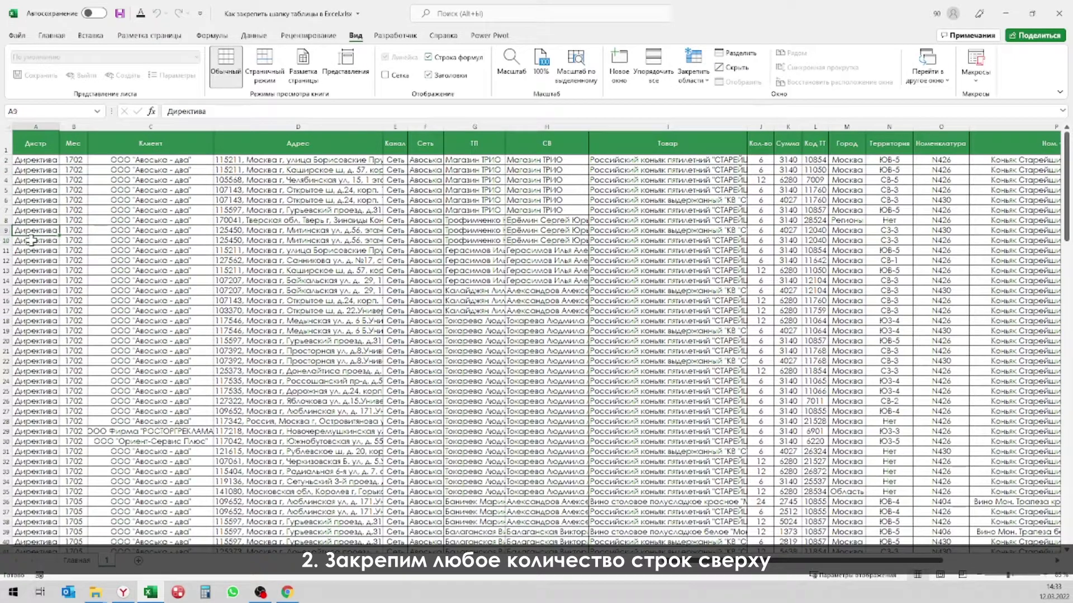
left_click_drag(31, 240, 34, 160)
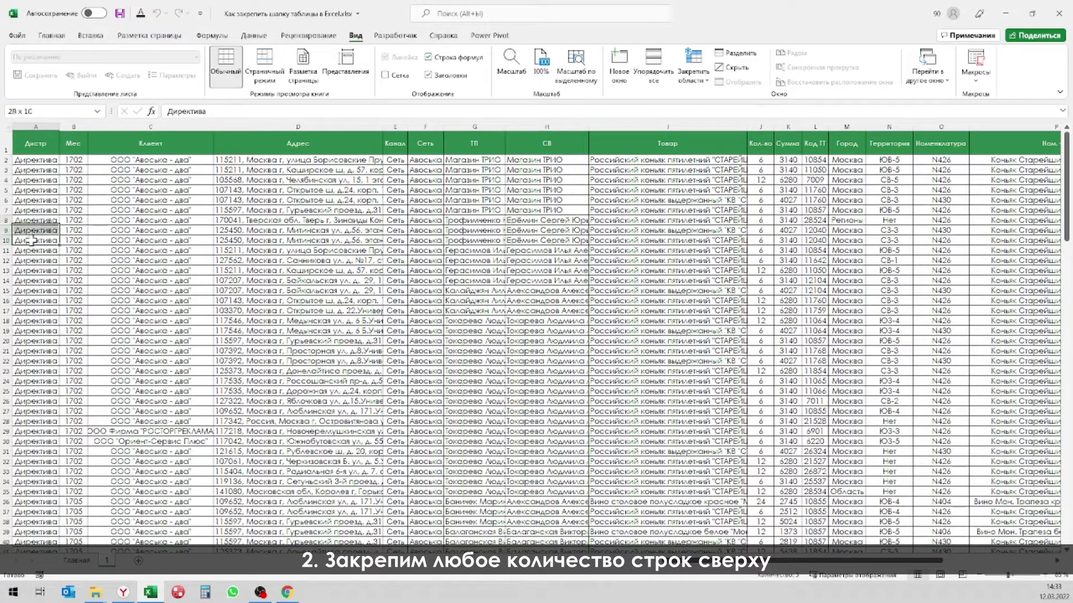
key("ctrl+shift+Right")
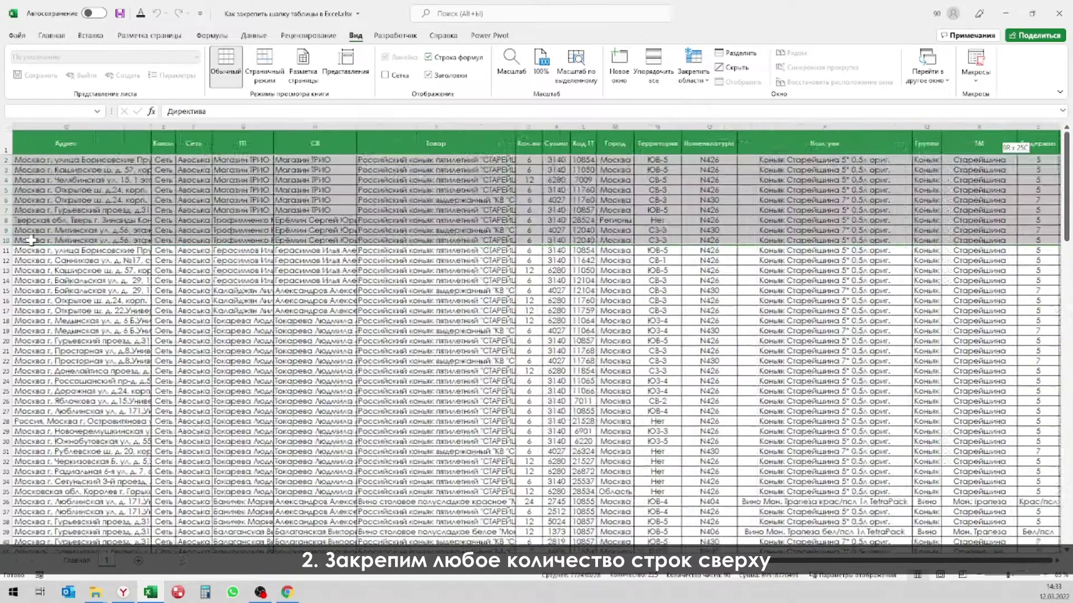
left_click(52, 35)
left_click(272, 75)
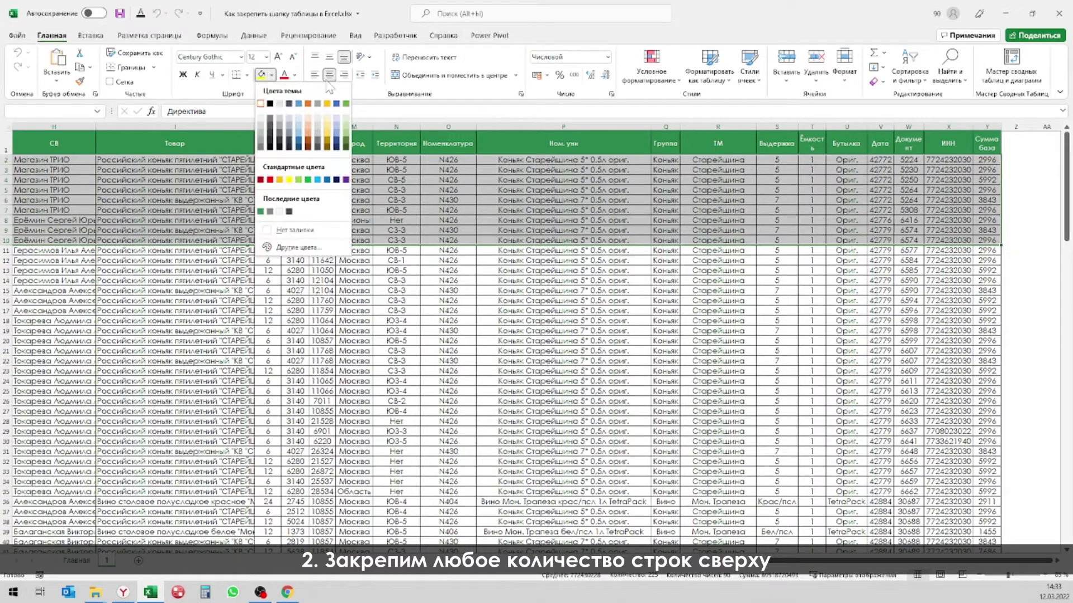
left_click(346, 124)
scroll(537, 335, "left", 5)
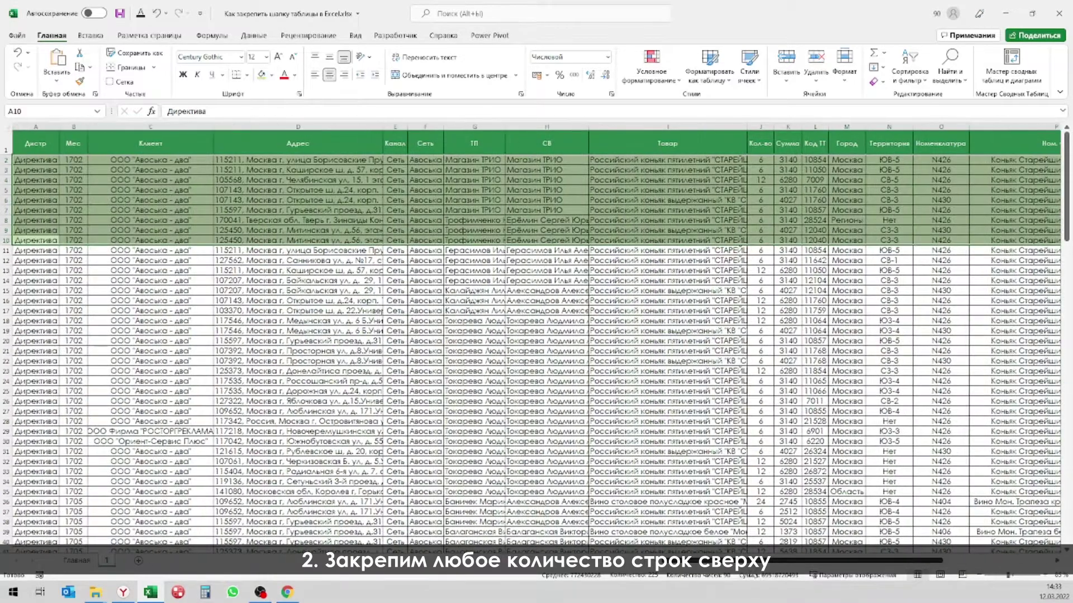
Step: Clear the selection to view the shading, then select row 11
left_click(137, 321)
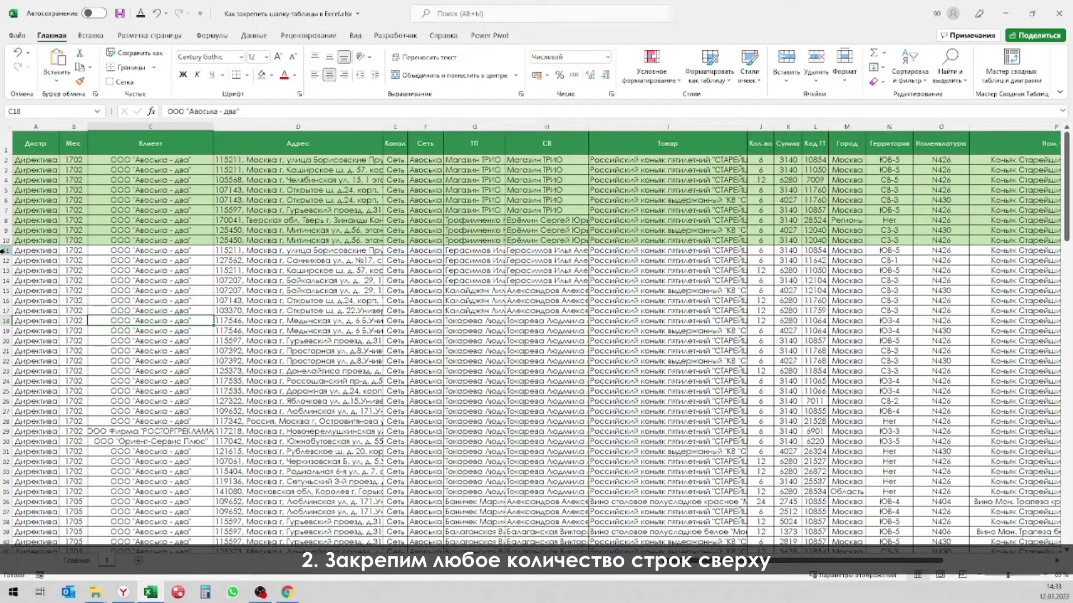
left_click_drag(28, 143, 28, 240)
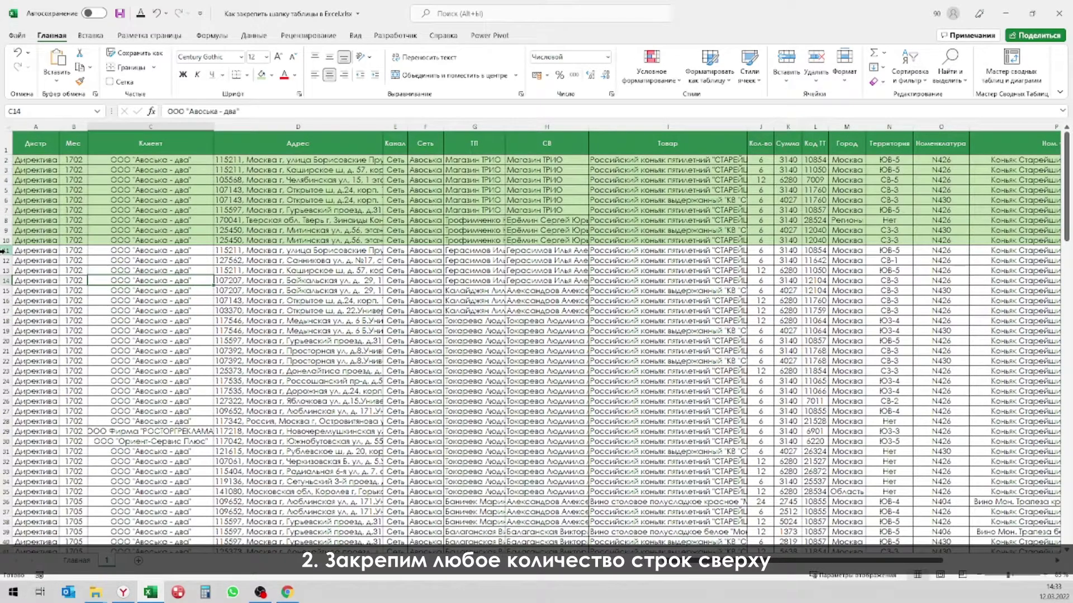
left_click_drag(8, 269, 4, 252)
left_click(4, 252)
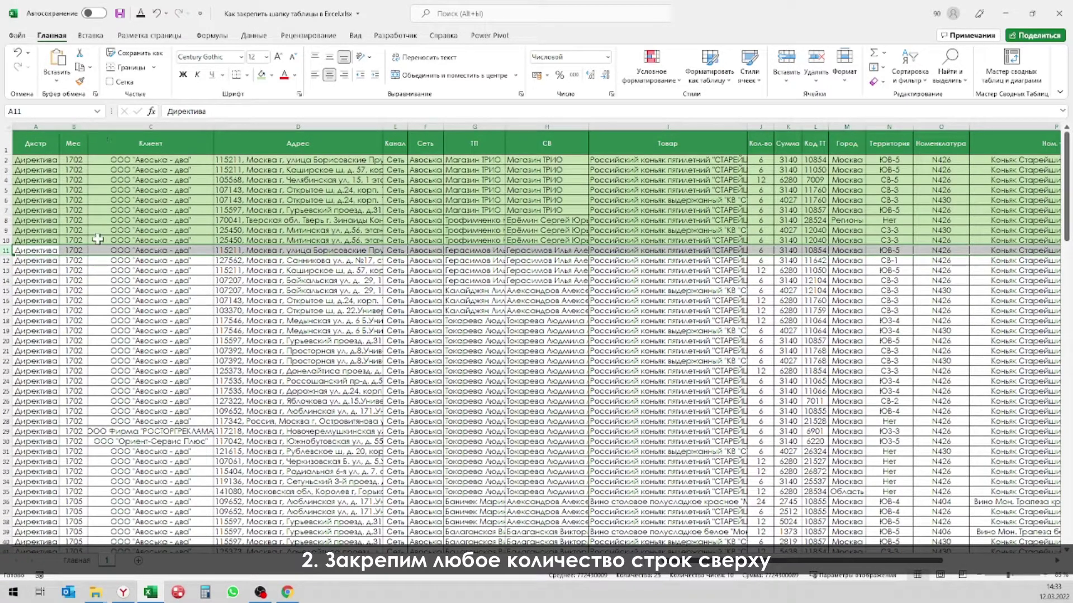
Step: Freeze rows 1–10 with Freeze Panes and scroll down to confirm they stay fixed
left_click(355, 35)
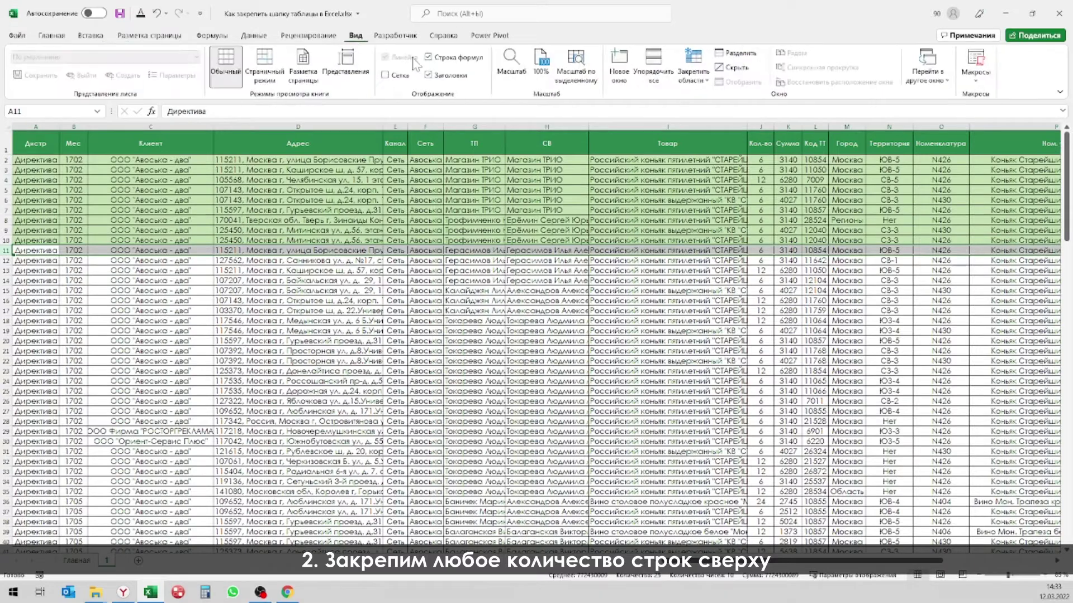
left_click(707, 81)
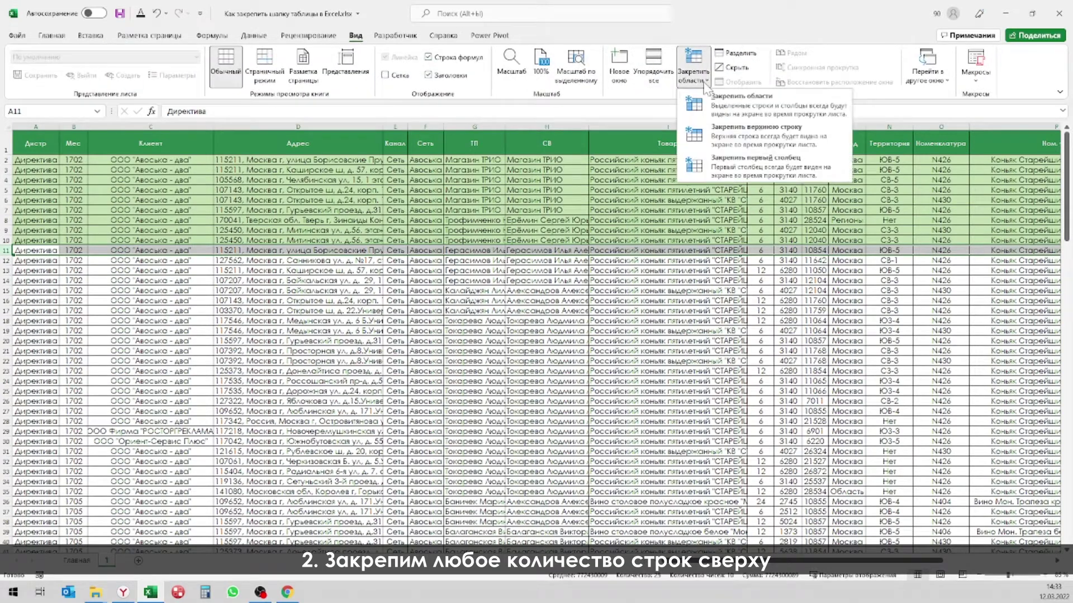
left_click(731, 111)
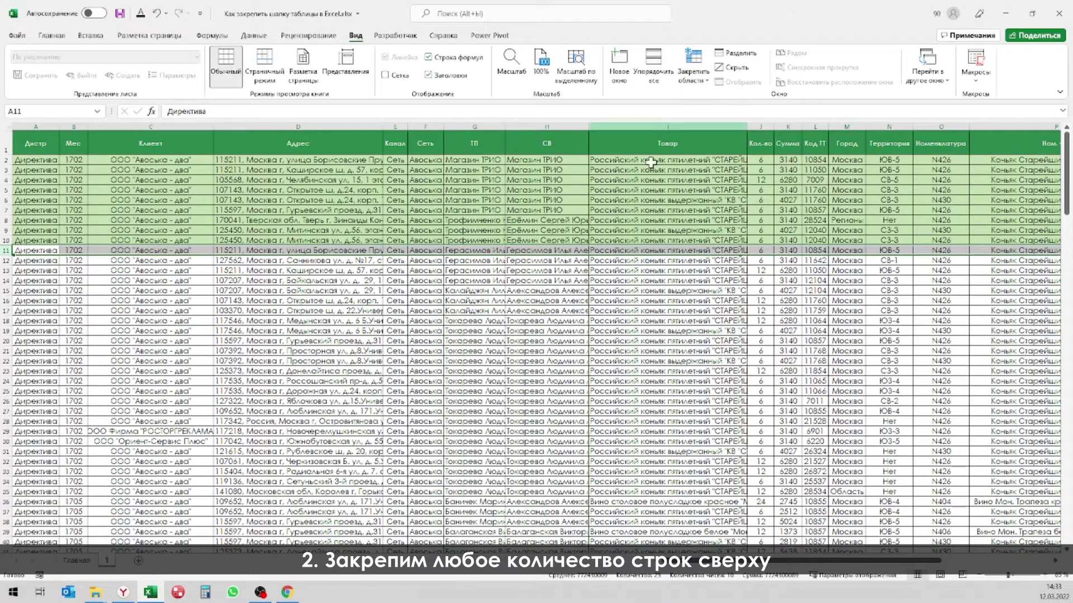
scroll(591, 317, "down", 9)
scroll(587, 320, "down", 9)
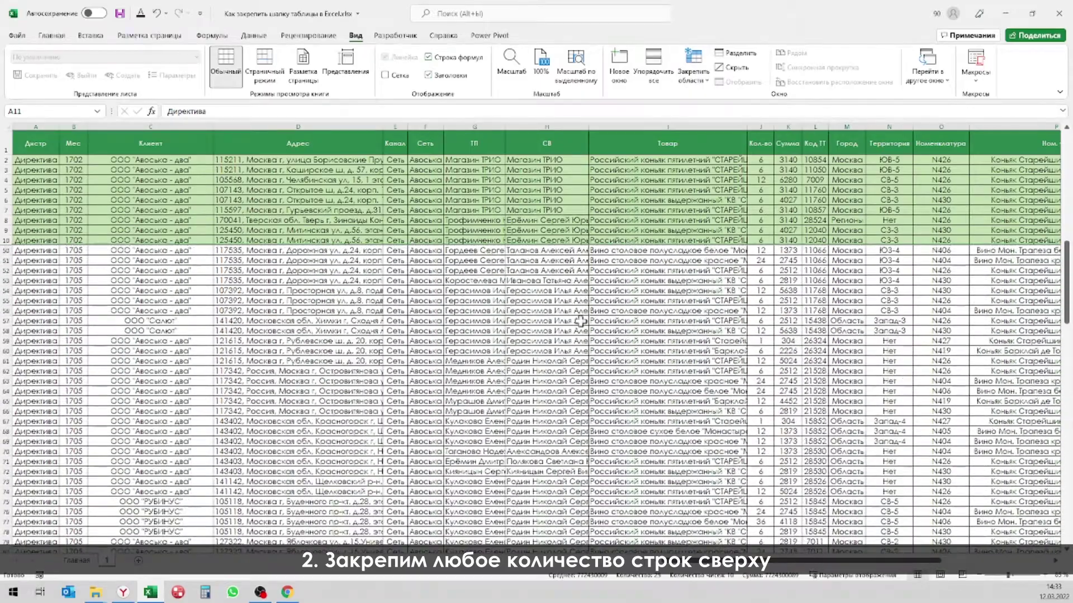
scroll(581, 323, "down", 2)
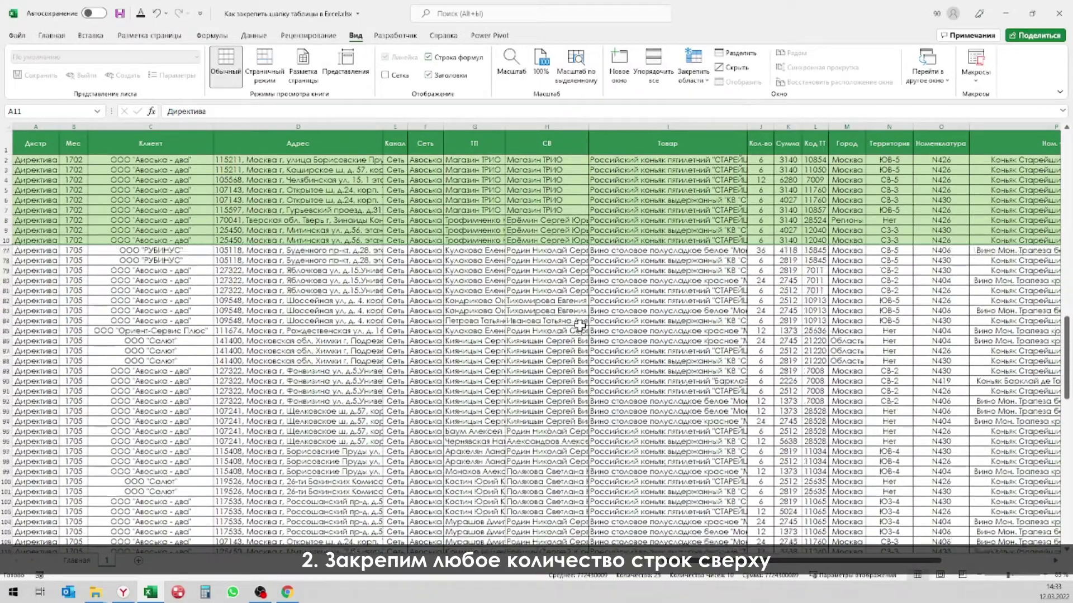
scroll(581, 326, "down", 1)
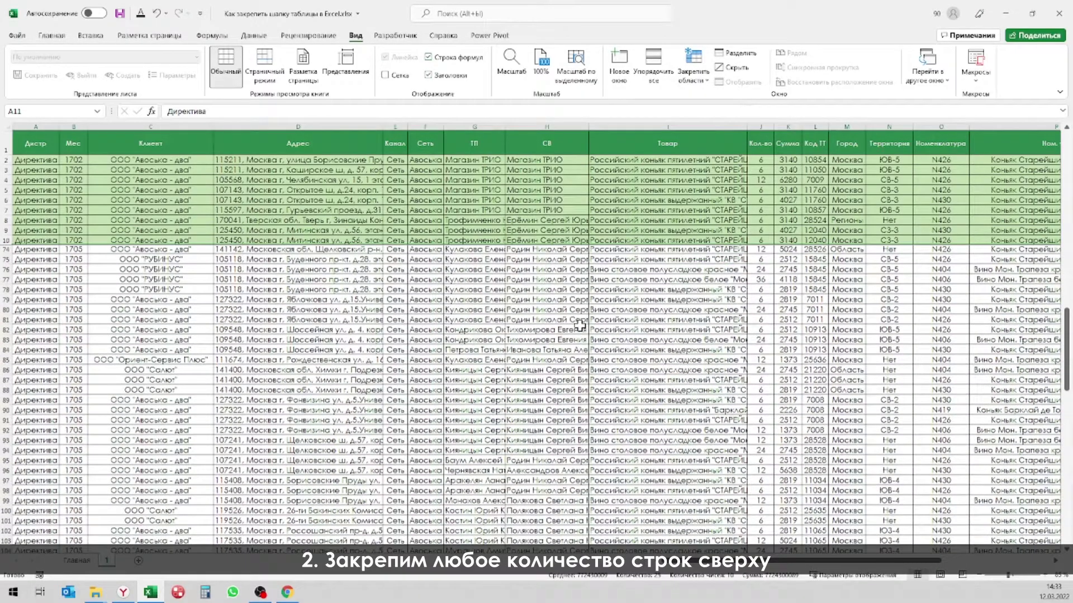
scroll(565, 324, "up", 20)
key("Down")
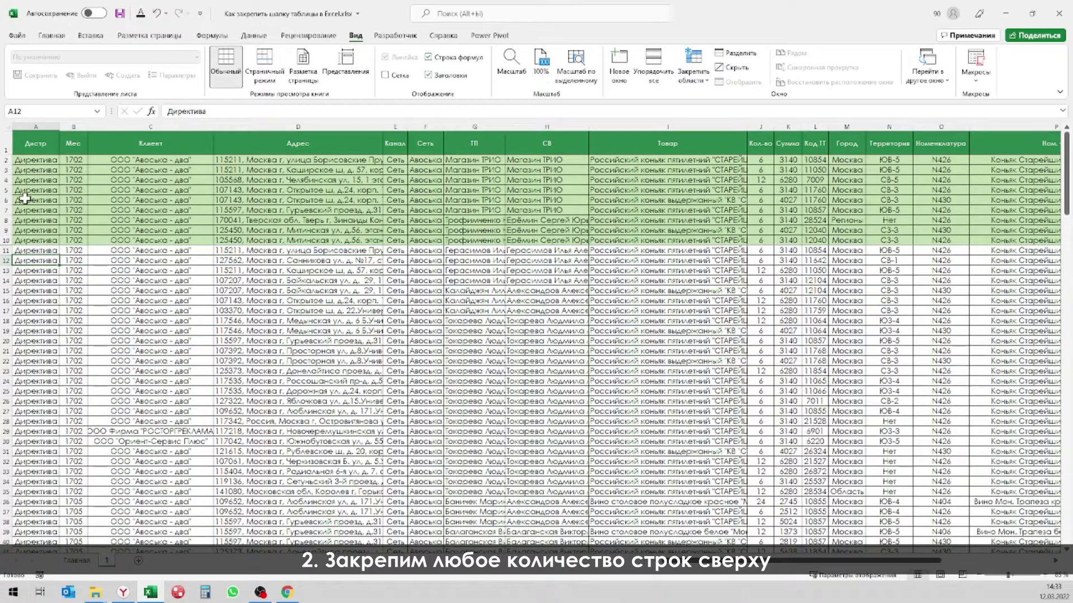
Step: Remove the freeze on rows 1–10 with Unfreeze Panes
left_click_drag(6, 159, 17, 329)
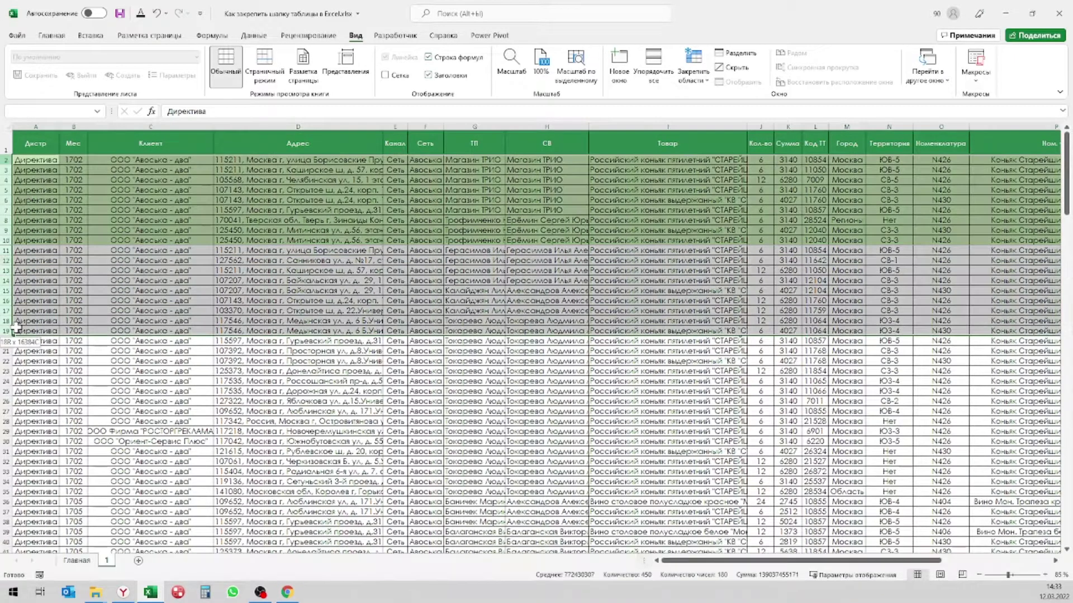
left_click(363, 360)
left_click(693, 71)
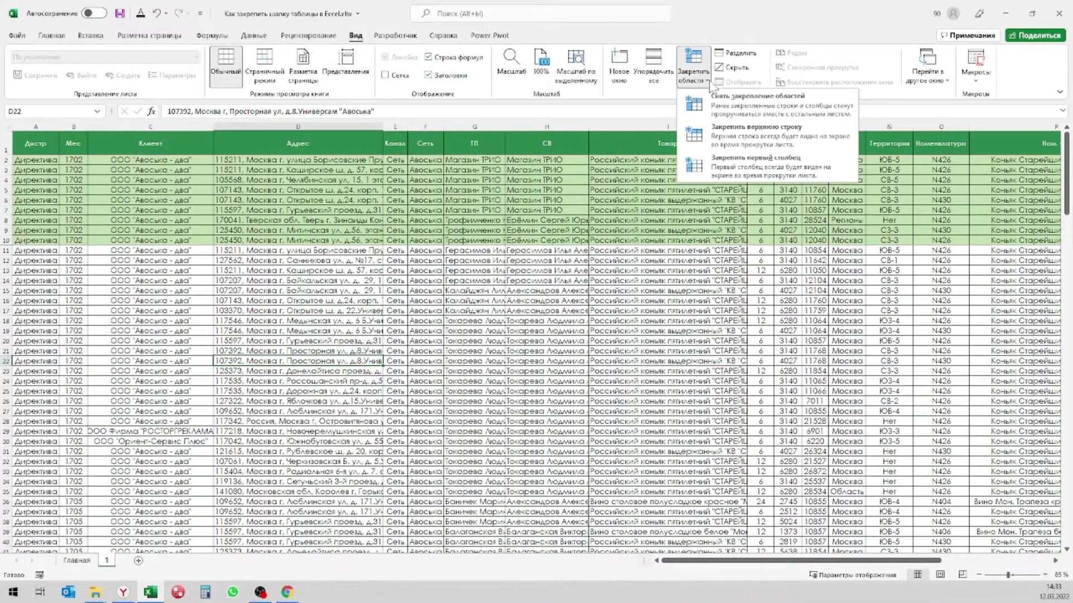
left_click(724, 98)
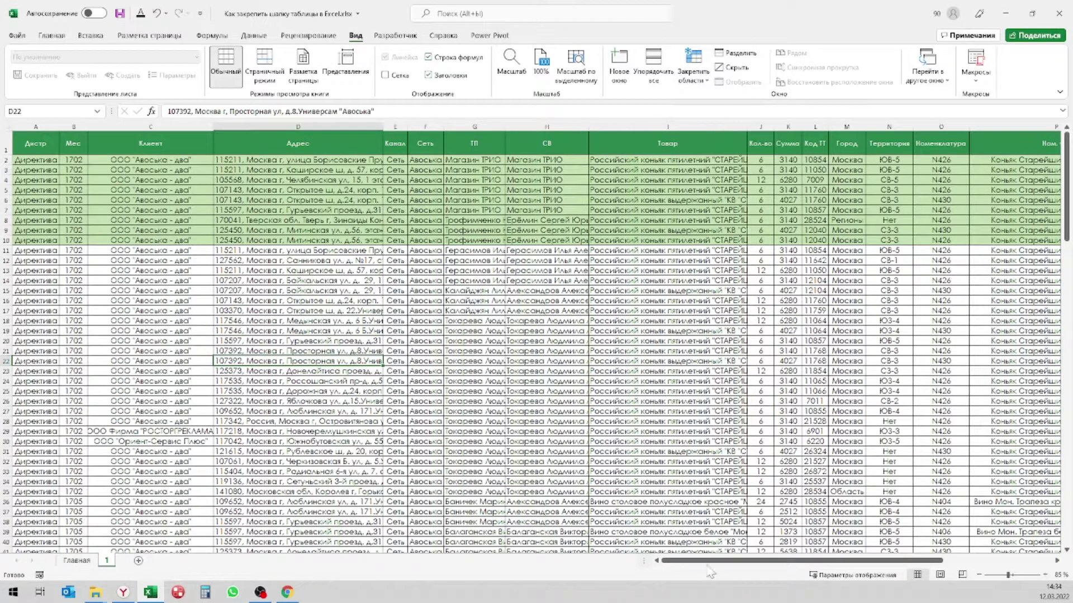
Step: Select the whole of column A
left_click(36, 127)
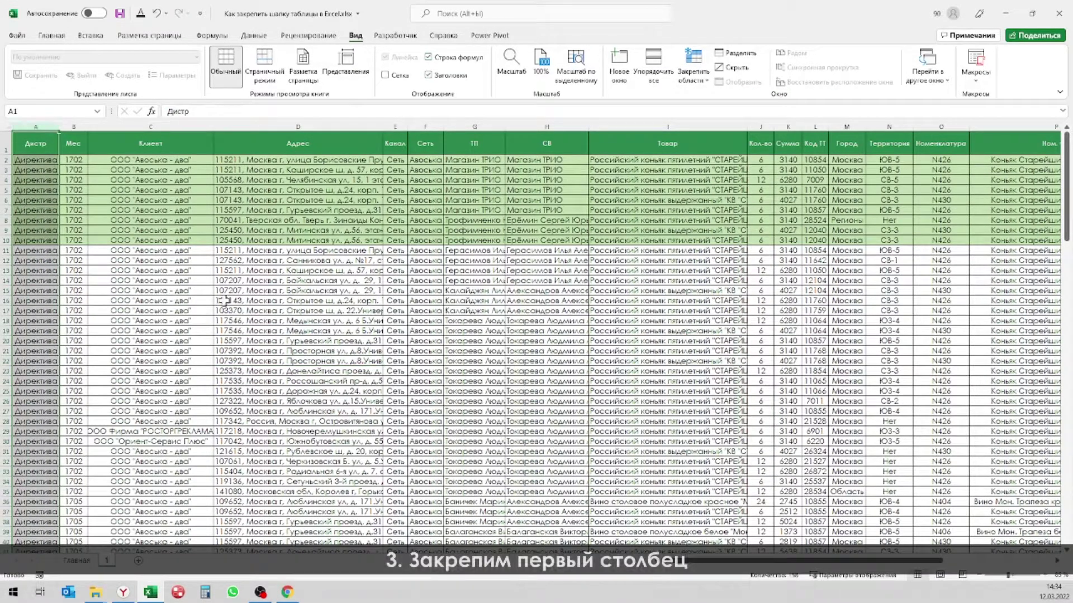
left_click(224, 302)
left_click(34, 125)
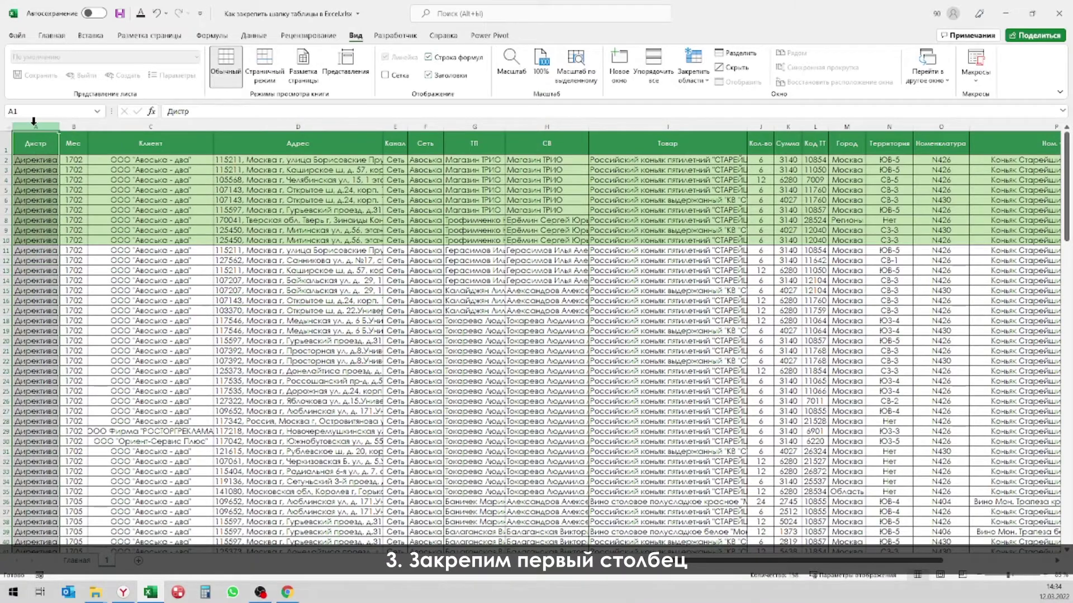
left_click(160, 301)
left_click(38, 160)
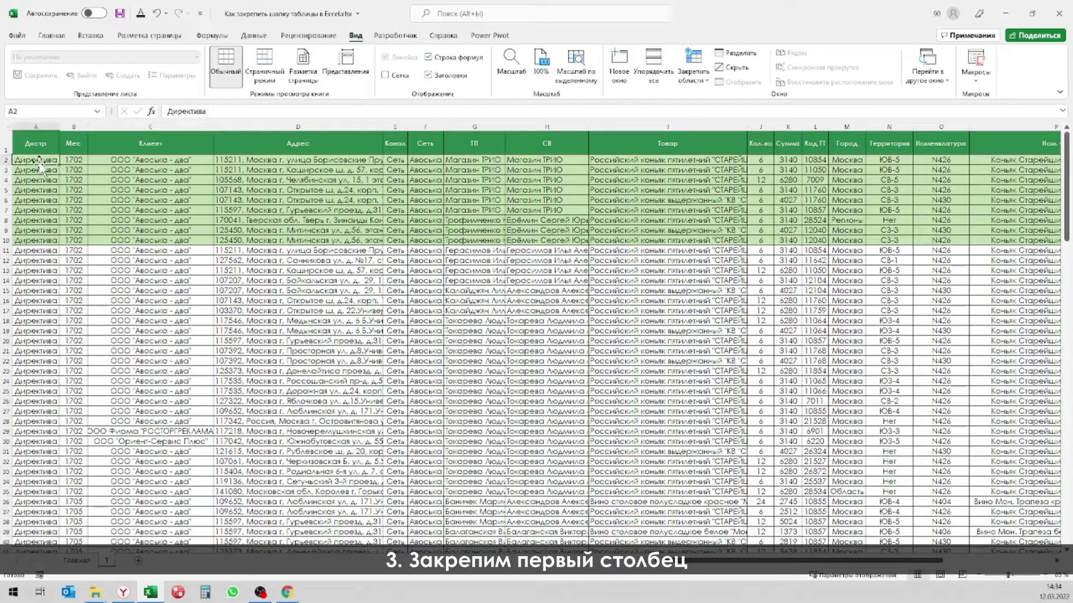
key("ctrl+shift+Down")
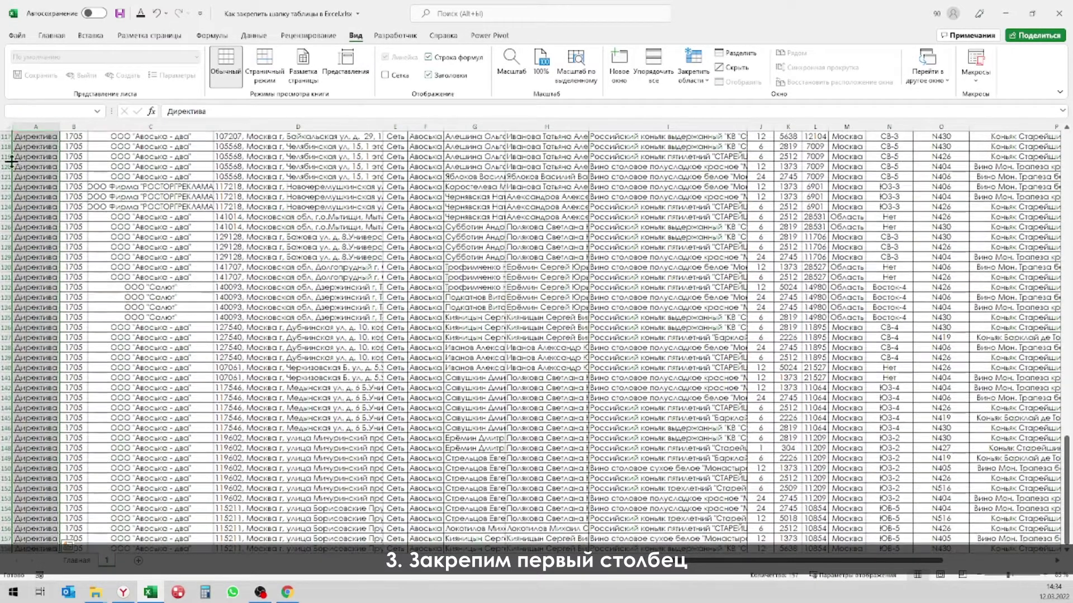
left_click(63, 36)
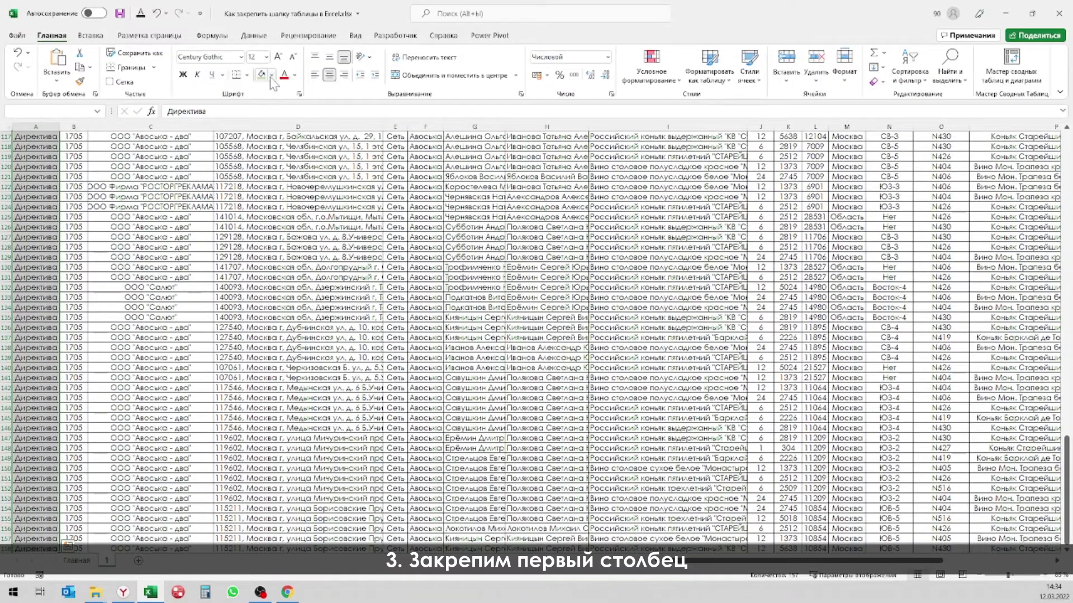
key("ctrl+BackSpace")
left_click(150, 280)
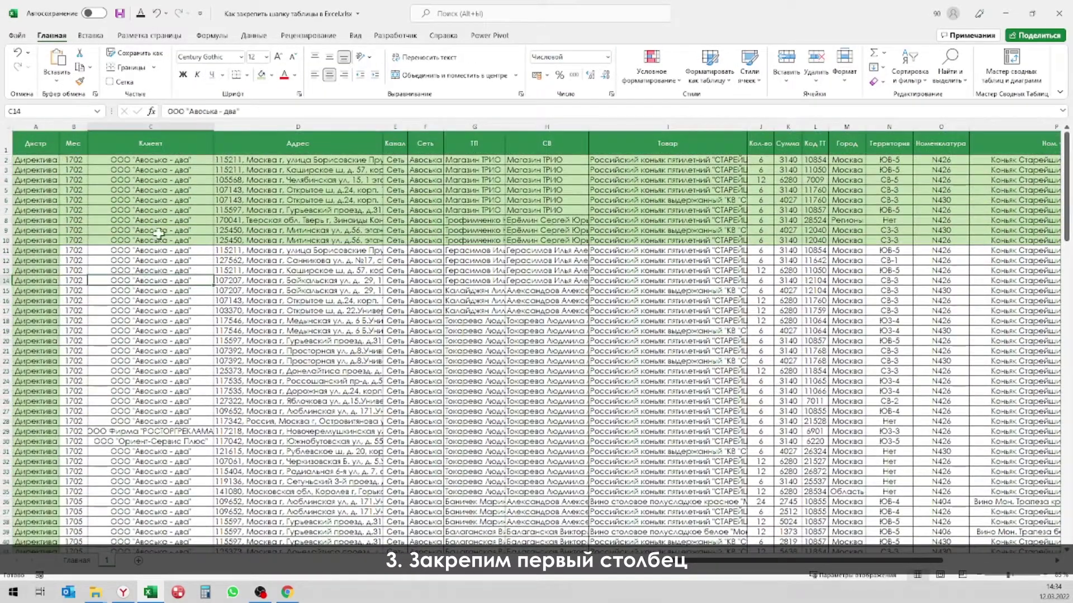
left_click(42, 145)
left_click(356, 35)
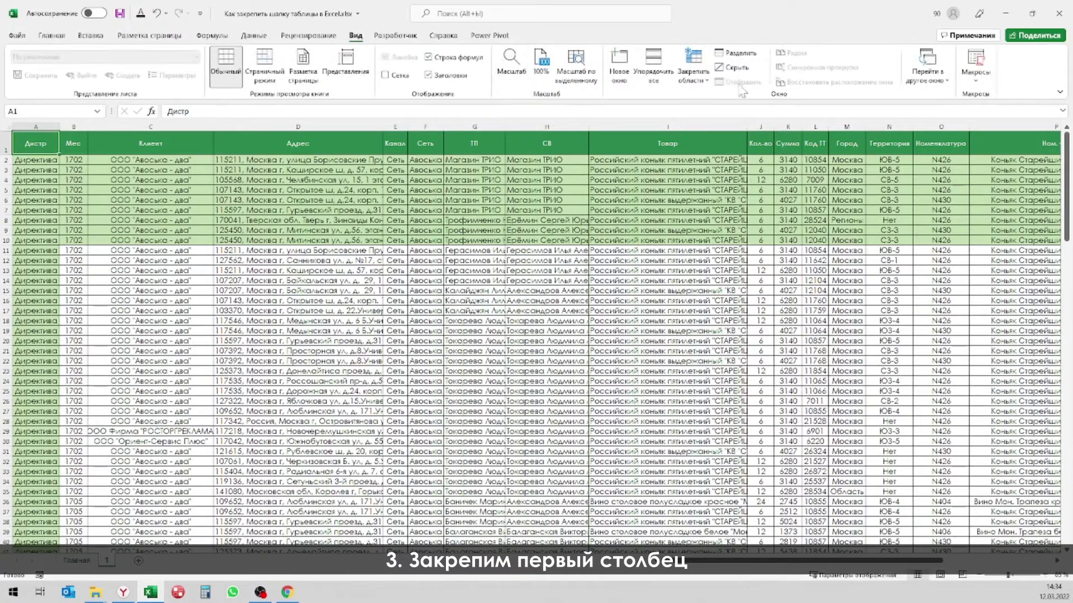
Step: Freeze column A (Дистр) with Freeze First Column and scroll sideways to confirm it stays put
left_click(707, 81)
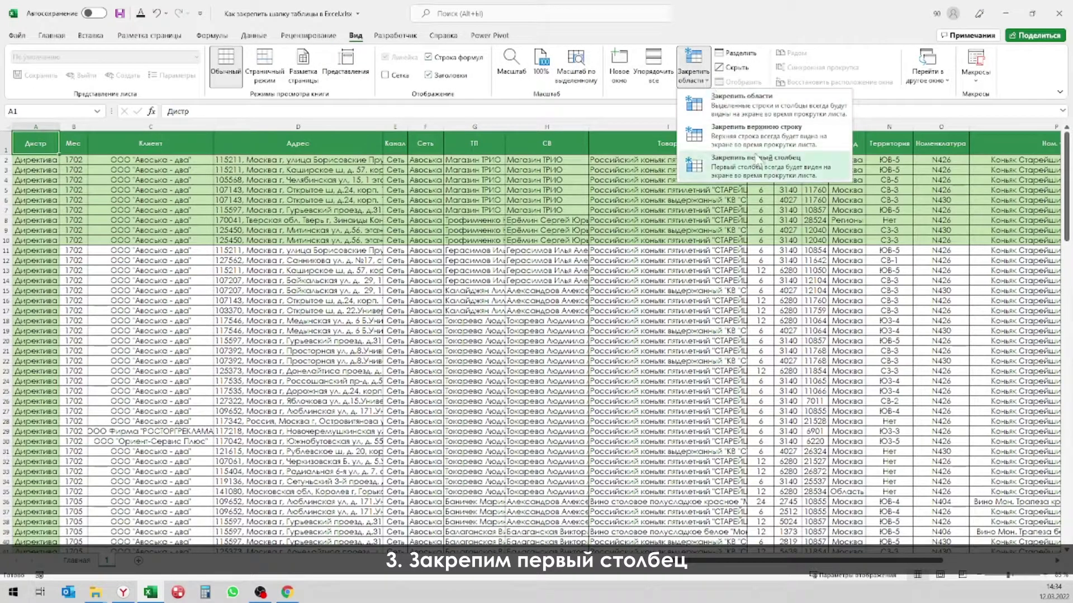
left_click(760, 165)
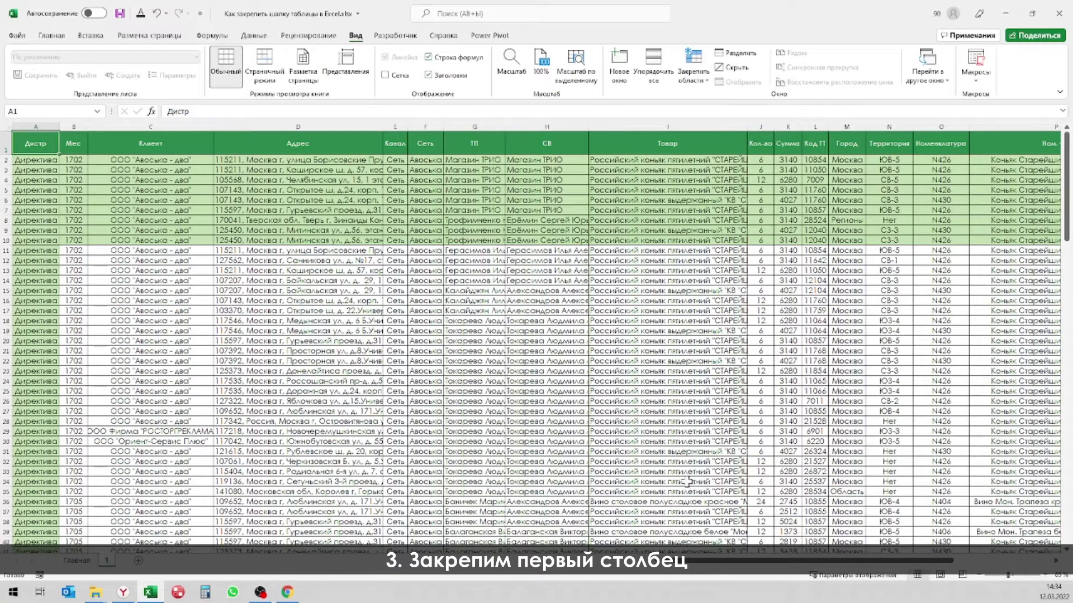
left_click_drag(690, 560, 774, 560)
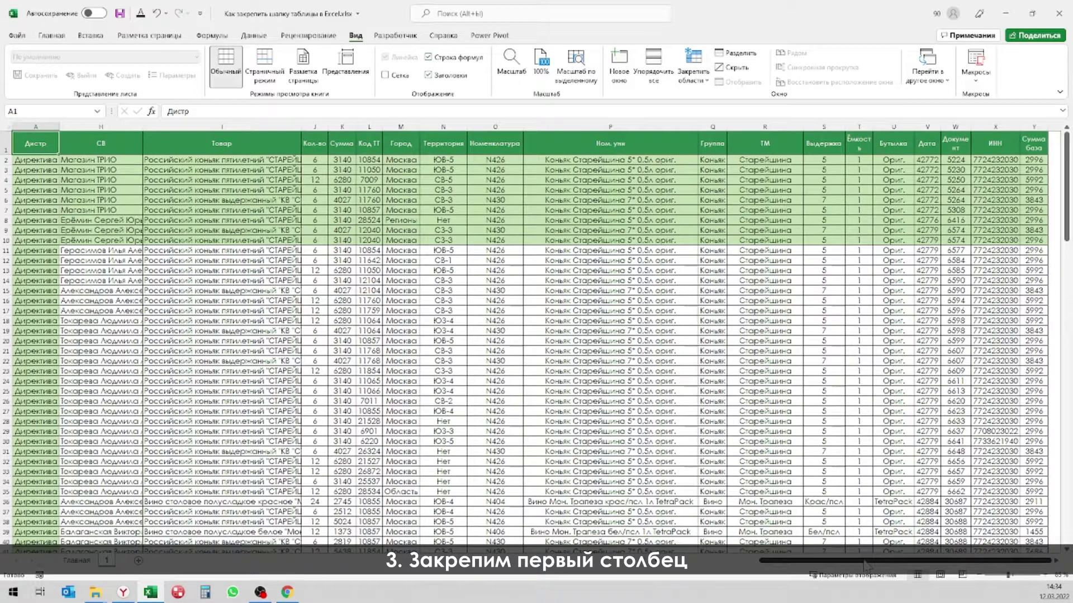
mouse_move(889, 561)
left_mouse_down()
mouse_move(729, 575)
mouse_move(811, 561)
mouse_move(705, 560)
left_mouse_up()
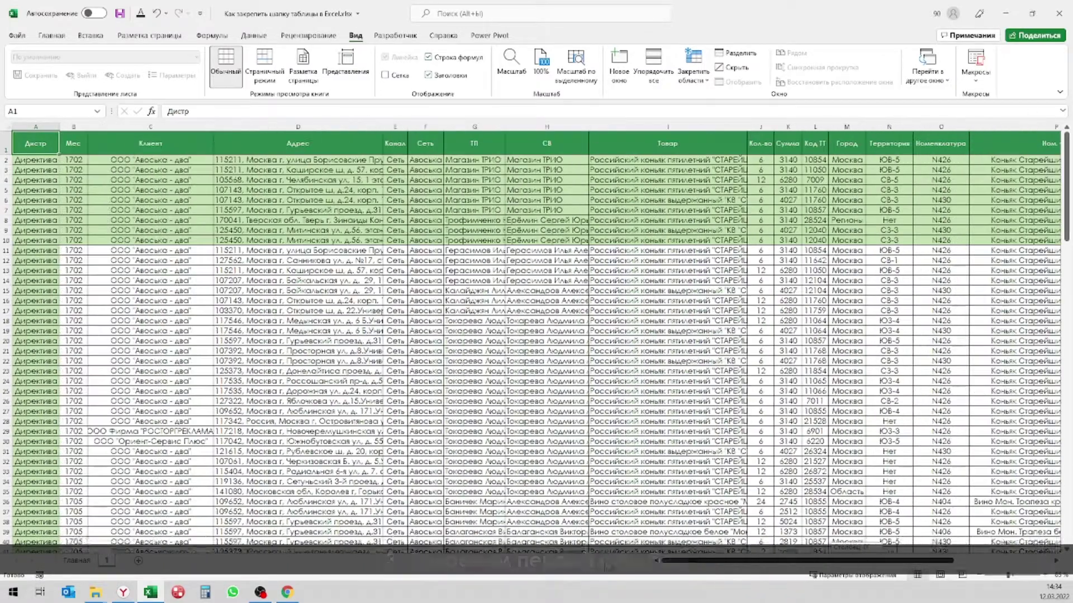
Step: Unfreeze the first column and select columns A–C from row 2 to the last row
left_click(707, 80)
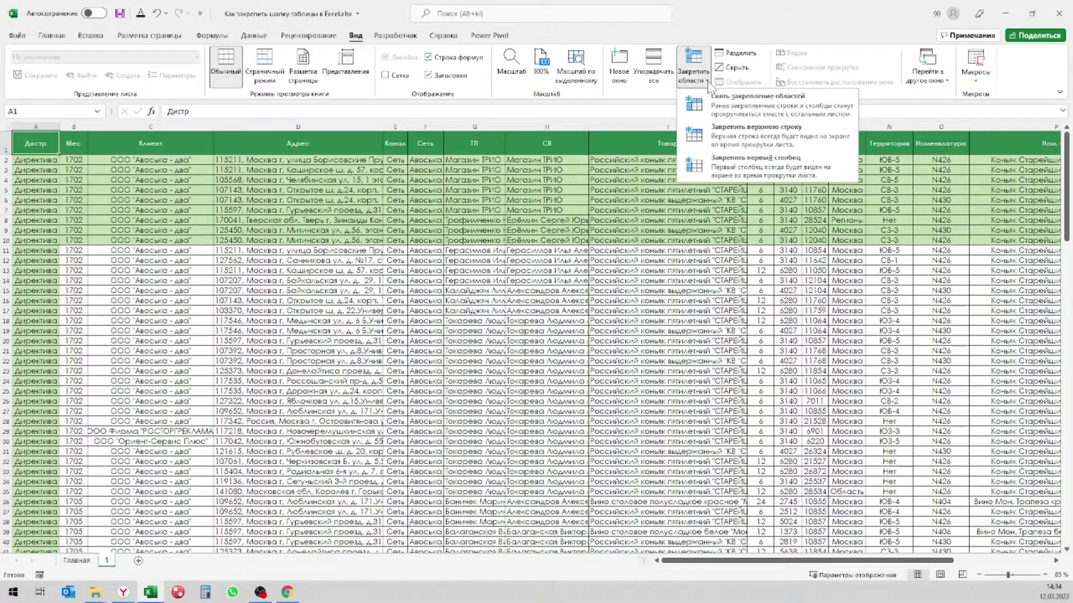
left_click(755, 106)
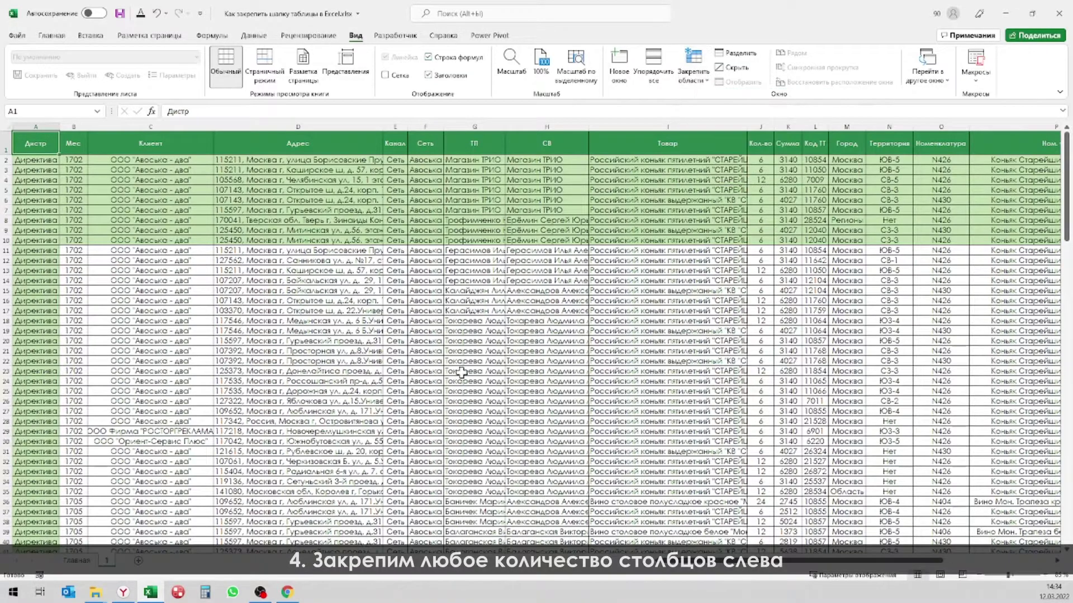
left_click(142, 161)
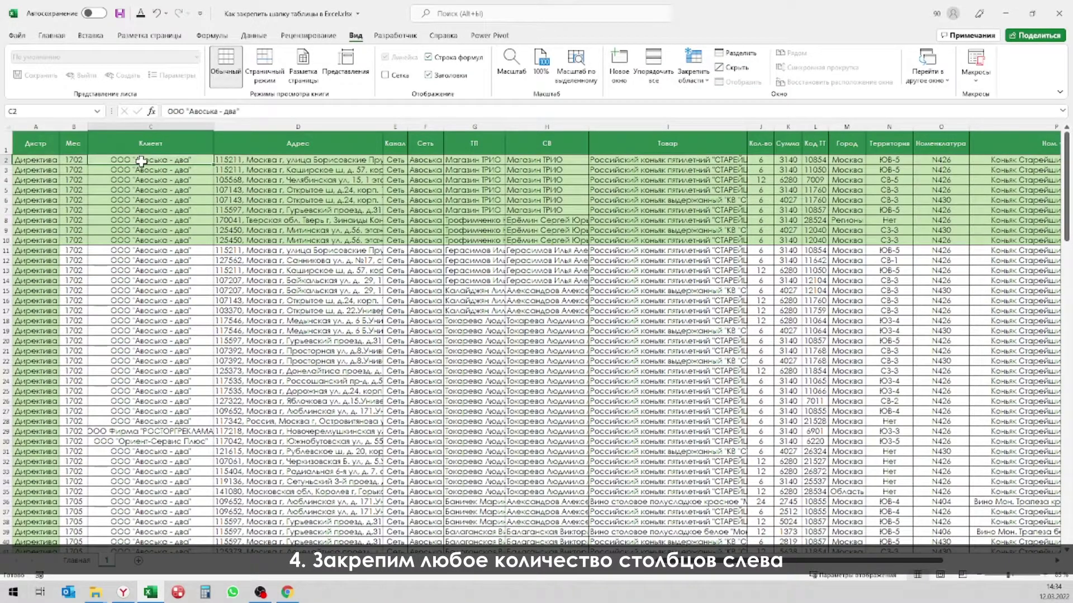
key("shift+Left")
key("shift+Left")
key("ctrl+shift+Down")
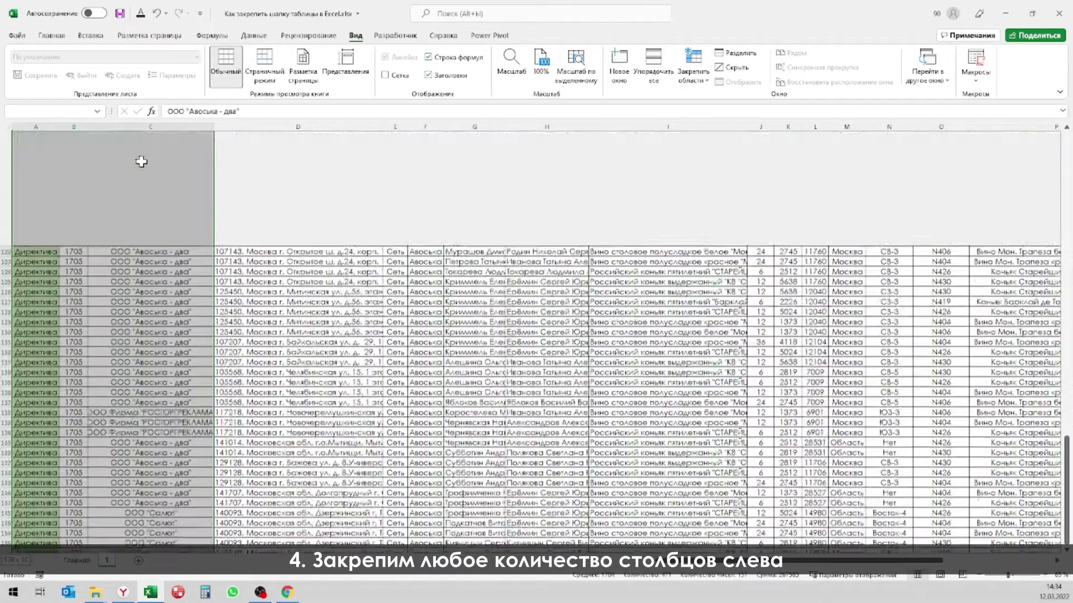
left_click(52, 35)
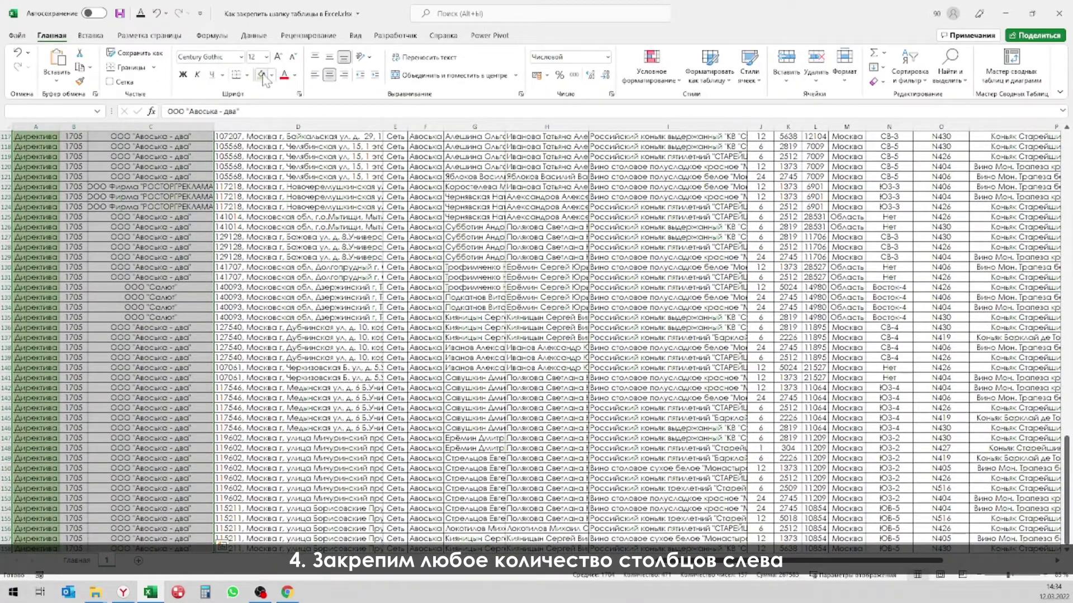
Step: Return to the top of the sheet and select the entire Адрес column D
key("ctrl+BackSpace")
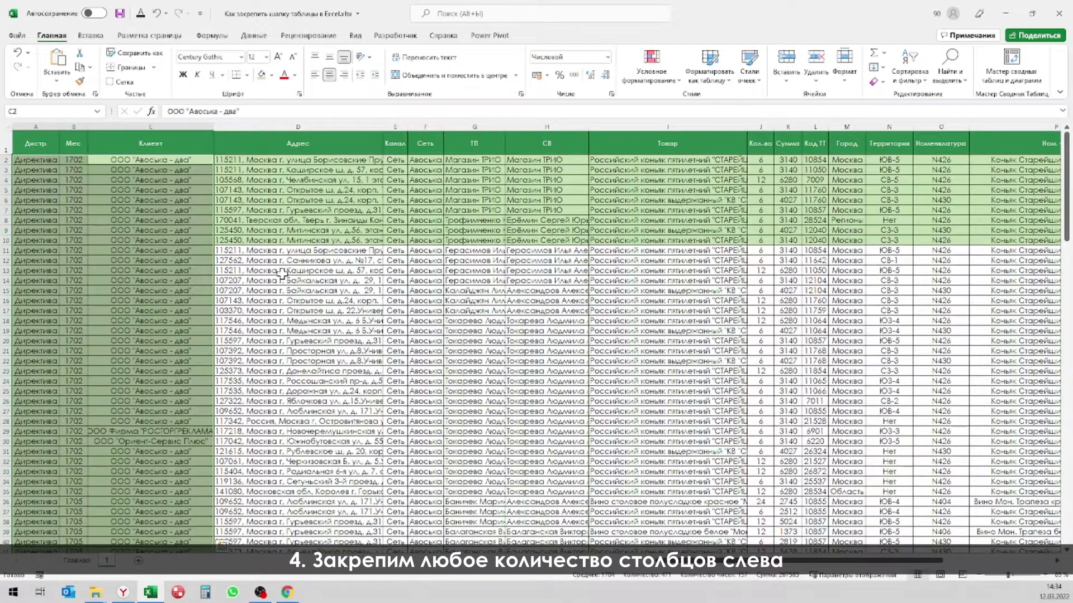
left_click(282, 273)
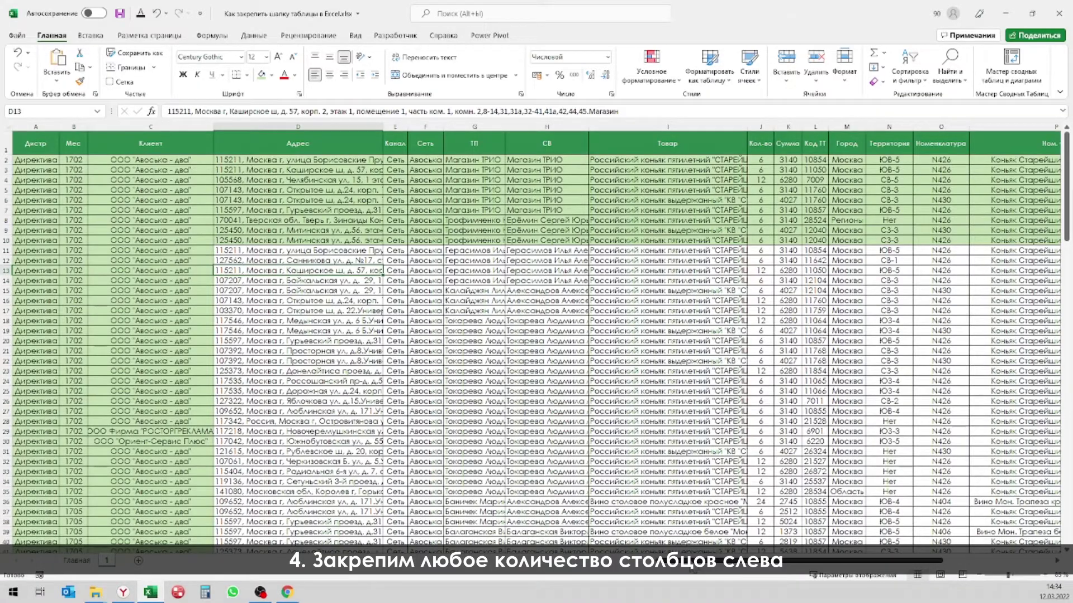
scroll(539, 576, "right", 5)
scroll(539, 575, "left", 5)
scroll(612, 428, "down", 1)
scroll(611, 427, "up", 1)
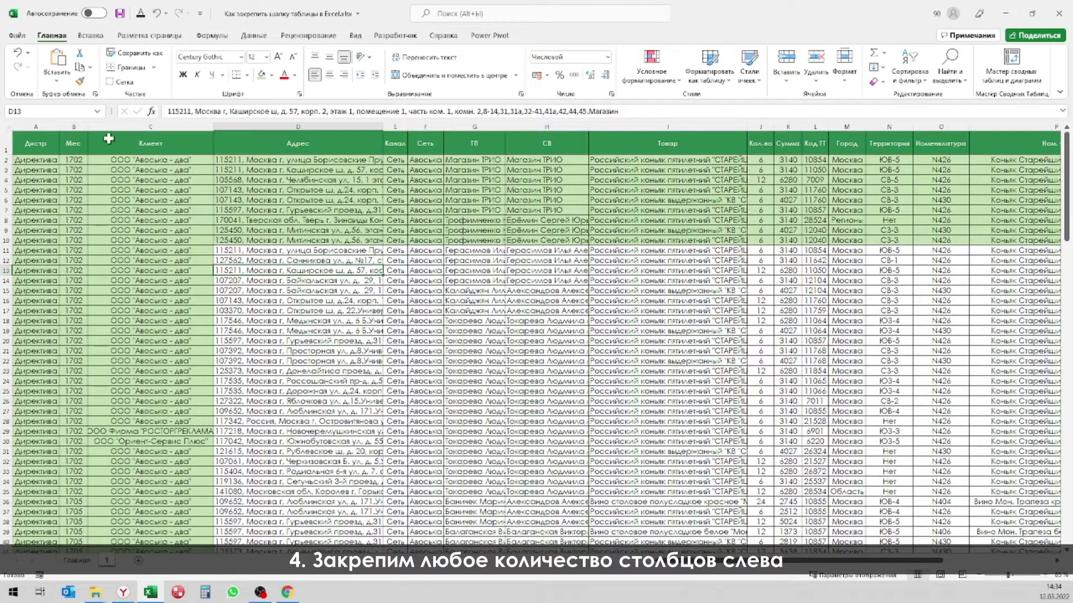
left_click(261, 127)
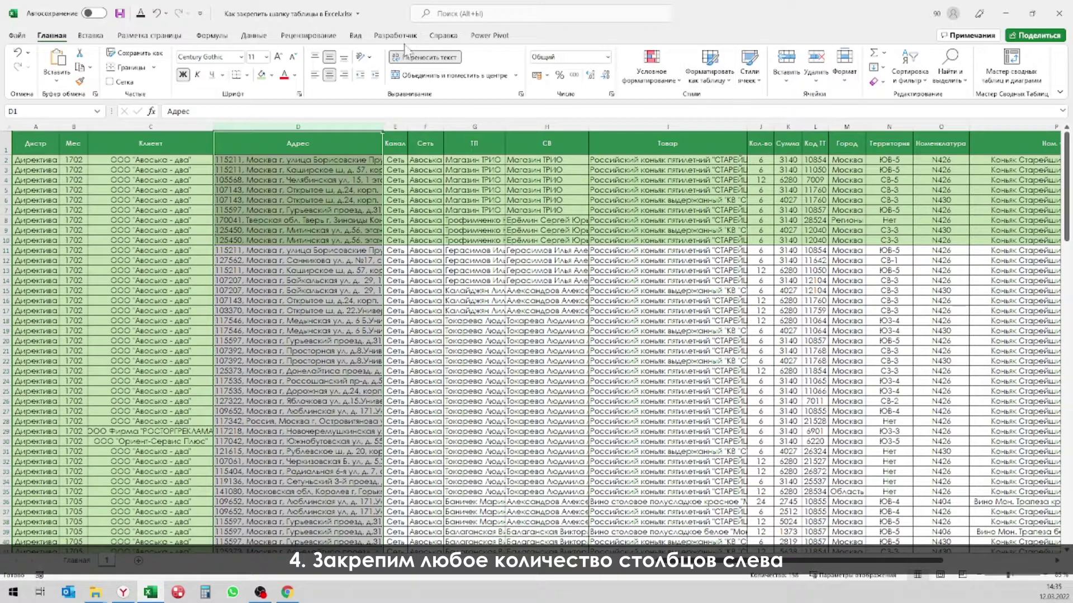
left_click(357, 37)
Step: Freeze columns A–C (Дистр, Мес, Клиент) and scroll sideways to confirm they stay fixed
left_click(706, 84)
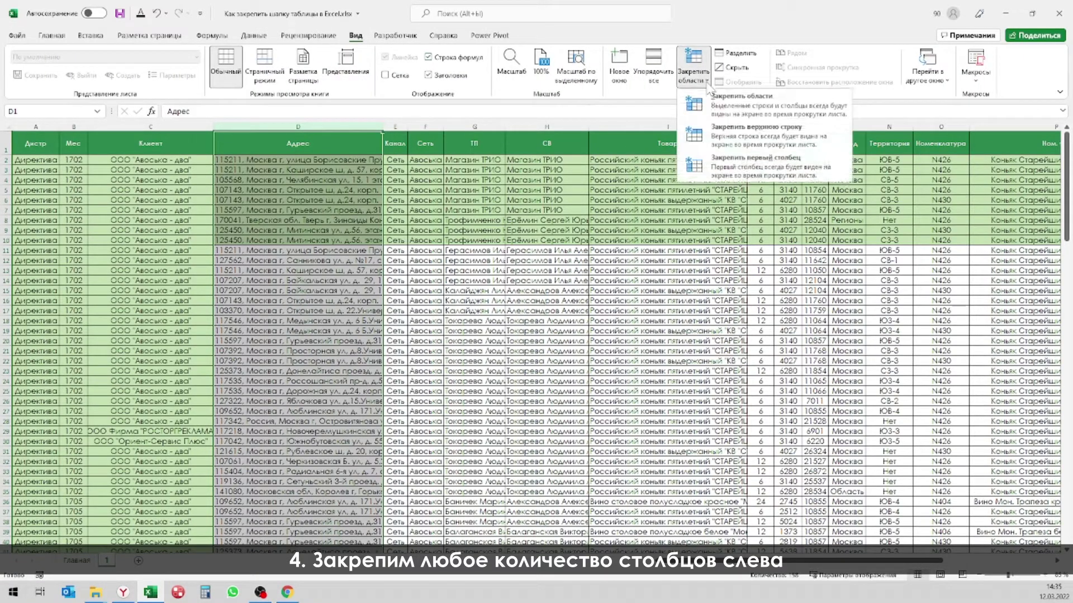
left_click(732, 103)
left_click(602, 430)
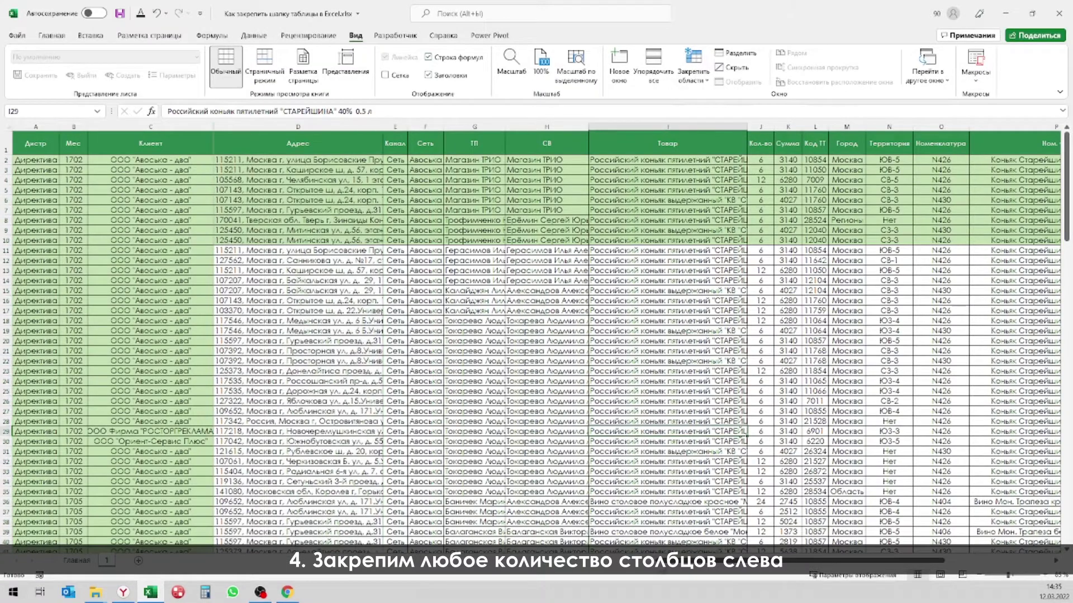
scroll(559, 433, "right", 2)
left_click_drag(724, 561, 841, 561)
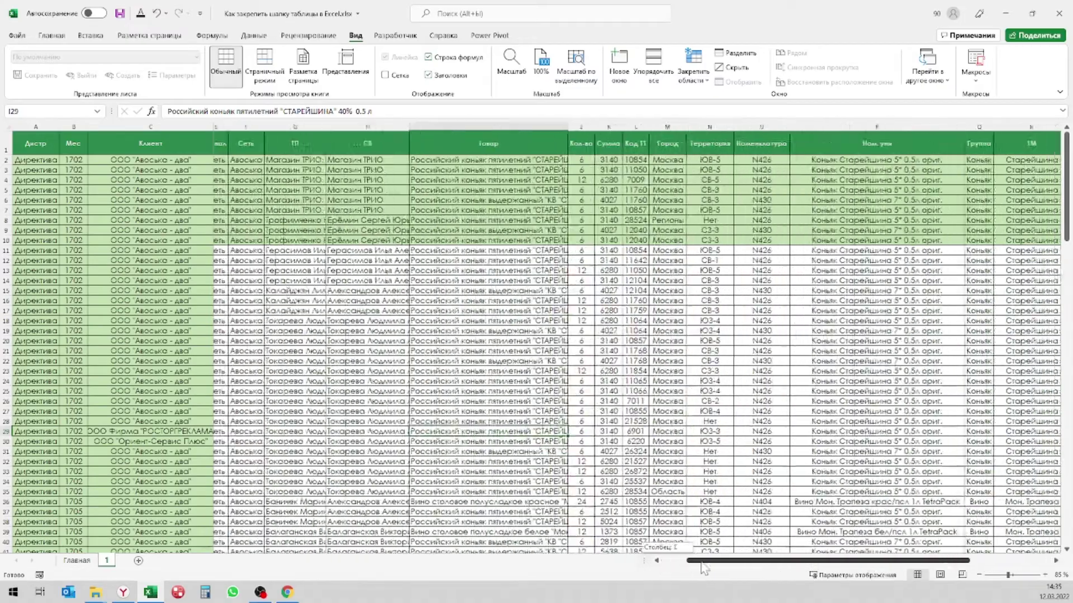
left_click_drag(754, 566, 501, 566)
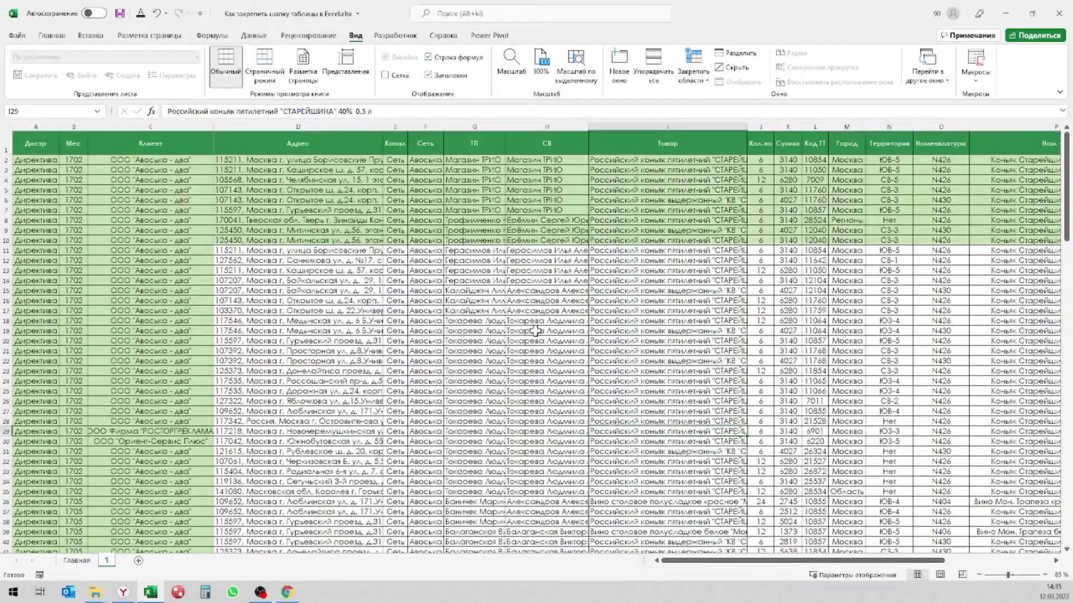
scroll(539, 343, "down", 5)
scroll(544, 351, "down", 4)
scroll(547, 352, "up", 9)
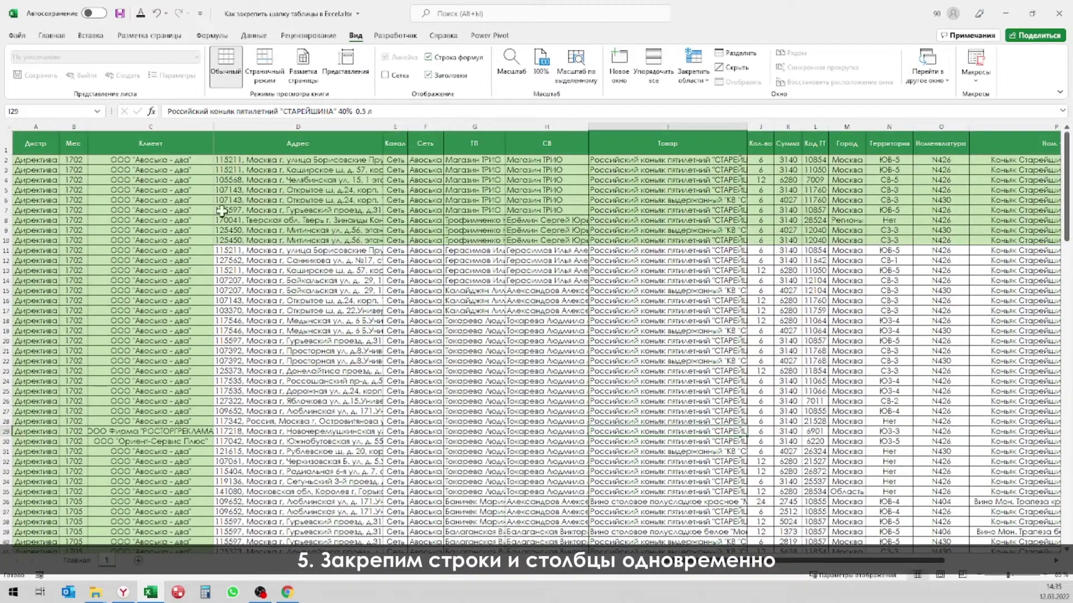
Step: Try out row 10, column C and the freeze options, ending with D11 active
left_click(6, 240)
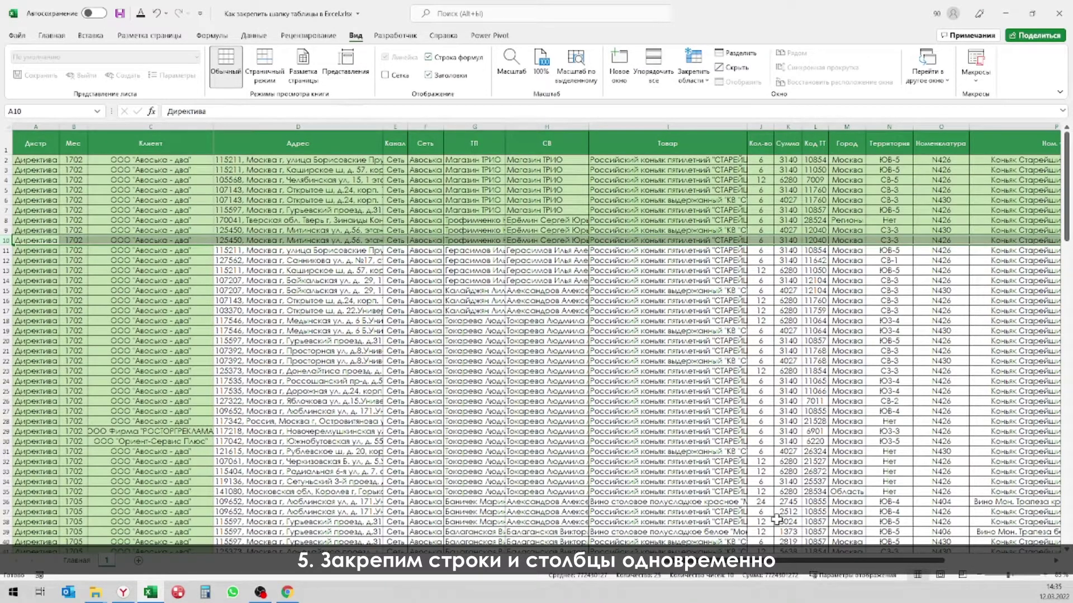
left_click(151, 126)
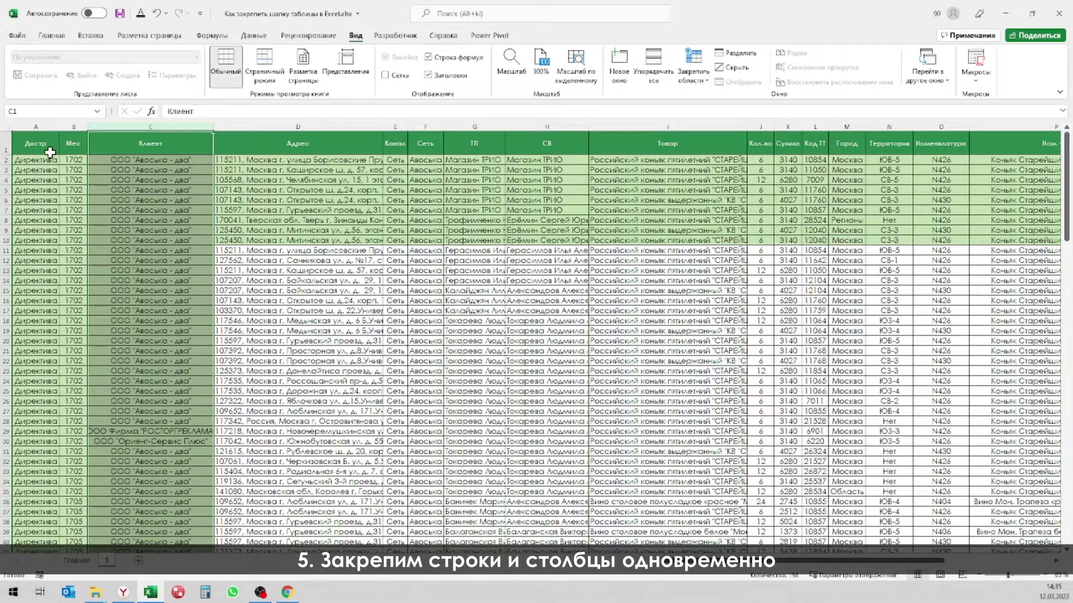
left_click(694, 67)
left_click(717, 107)
left_click(716, 360)
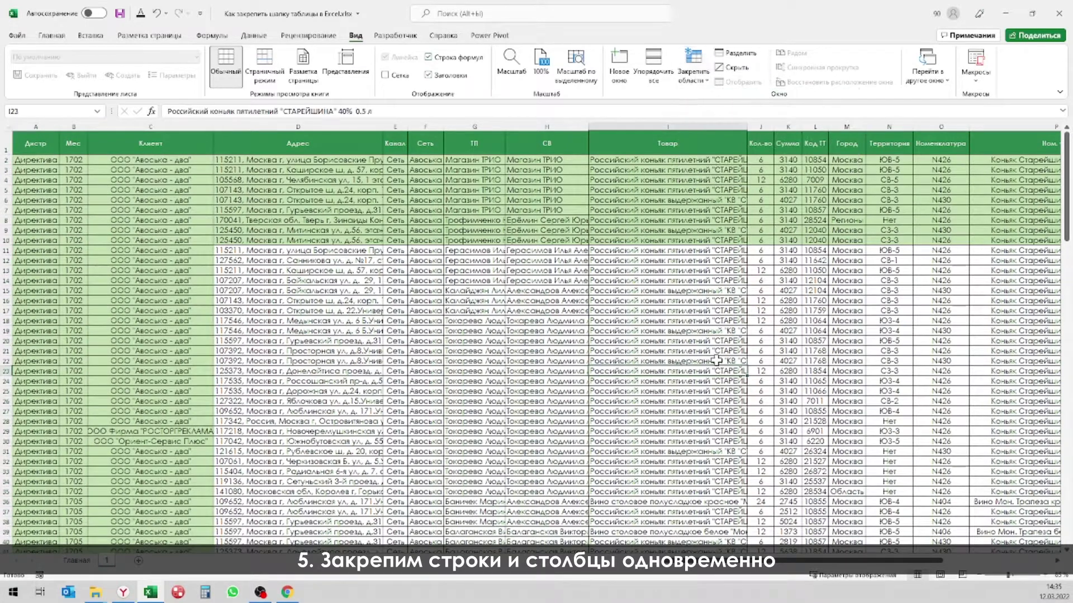
left_click(275, 251)
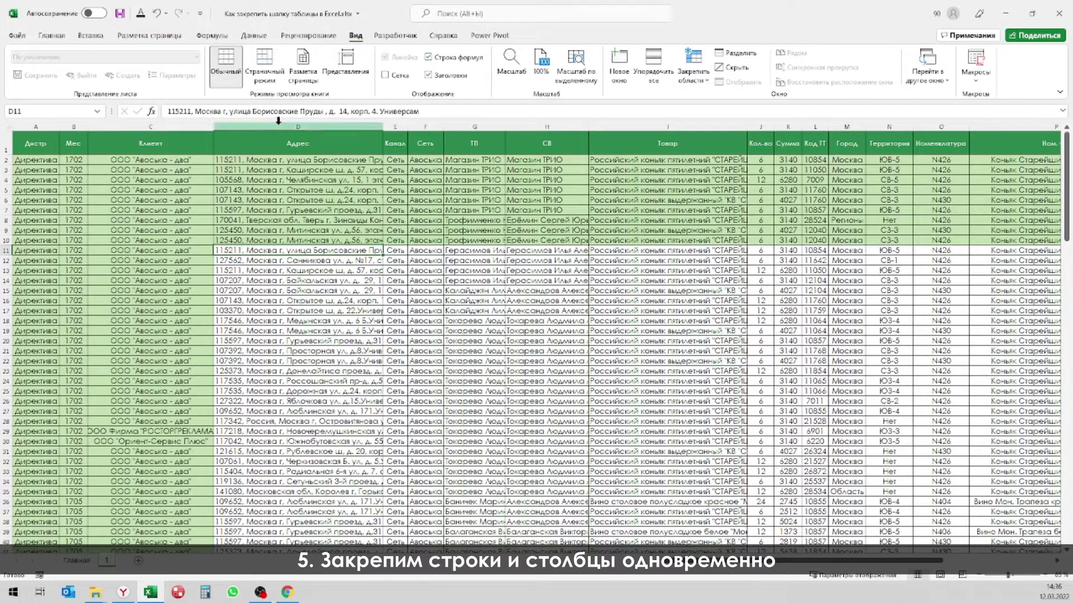
Step: Fill cells D10 and C11 with bright green
left_click(264, 239)
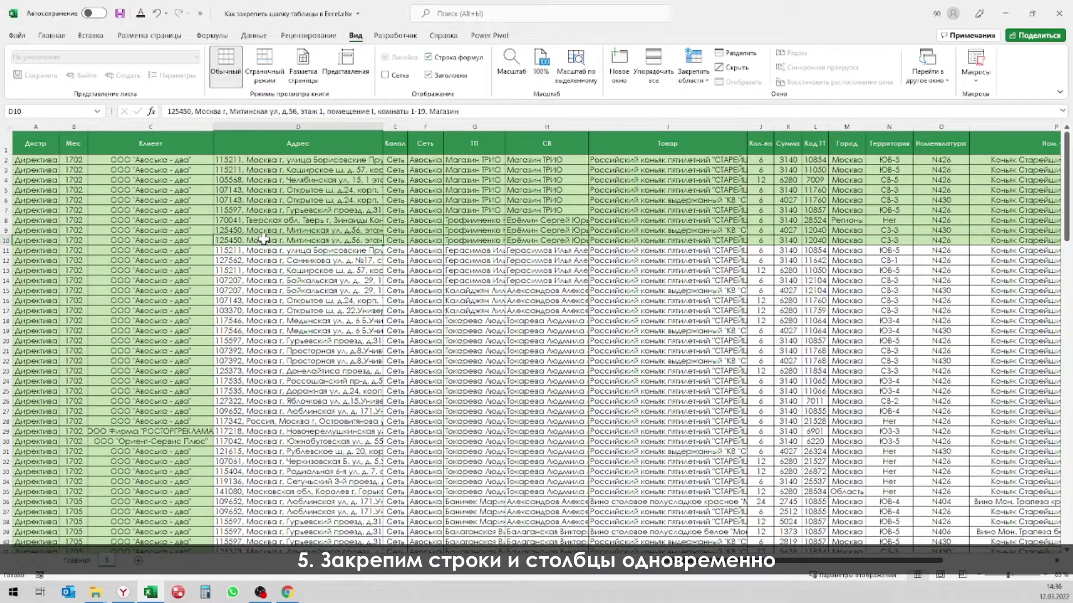
left_click(205, 249, "ctrl")
left_click(52, 35)
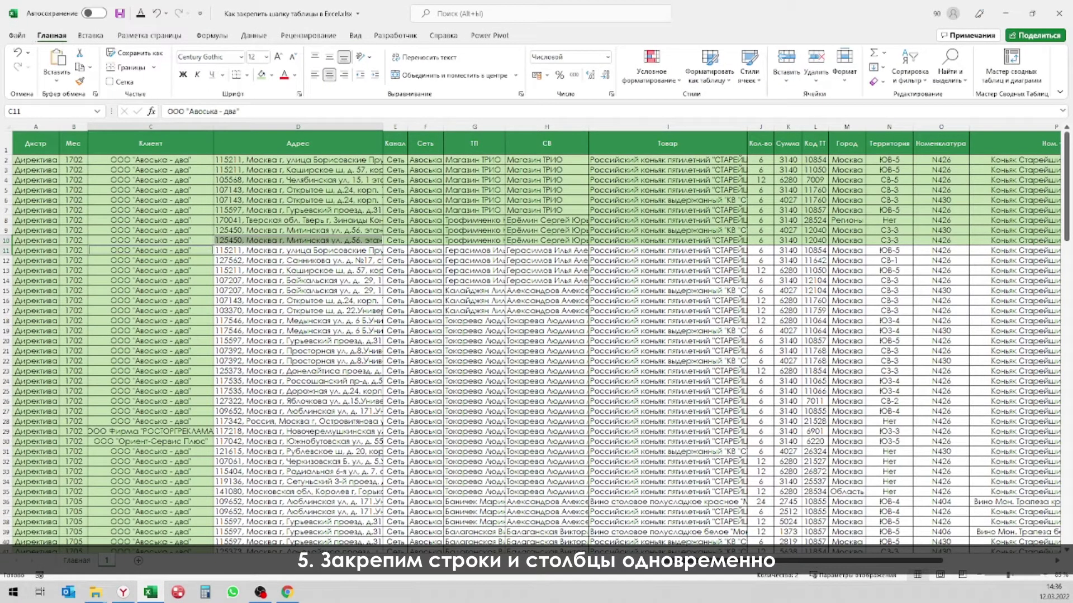
left_click(272, 75)
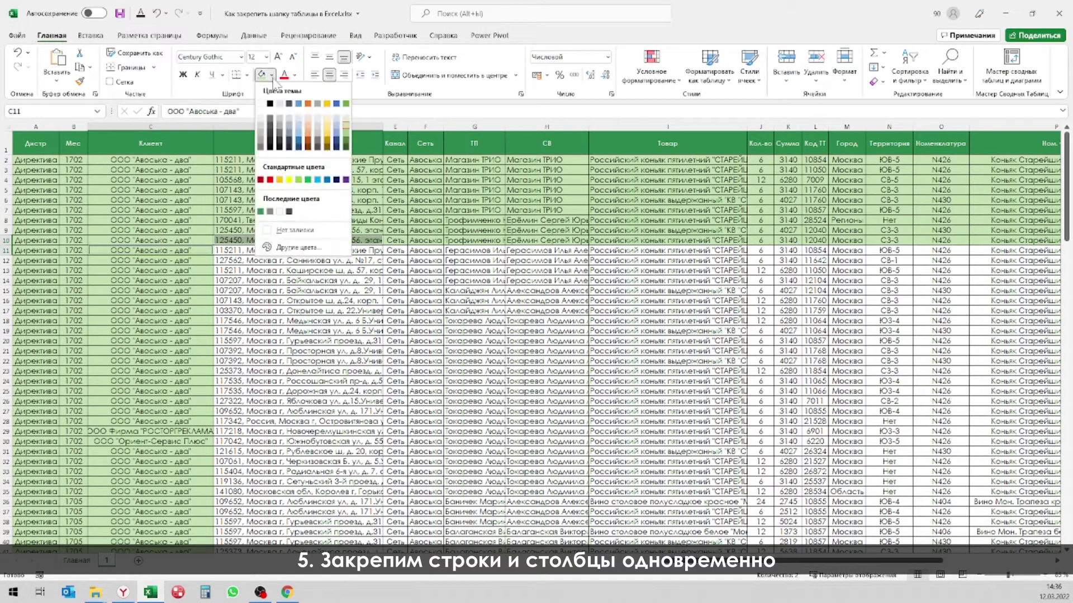
left_click(308, 179)
Step: Fill cell D11 with gold
left_click(263, 250)
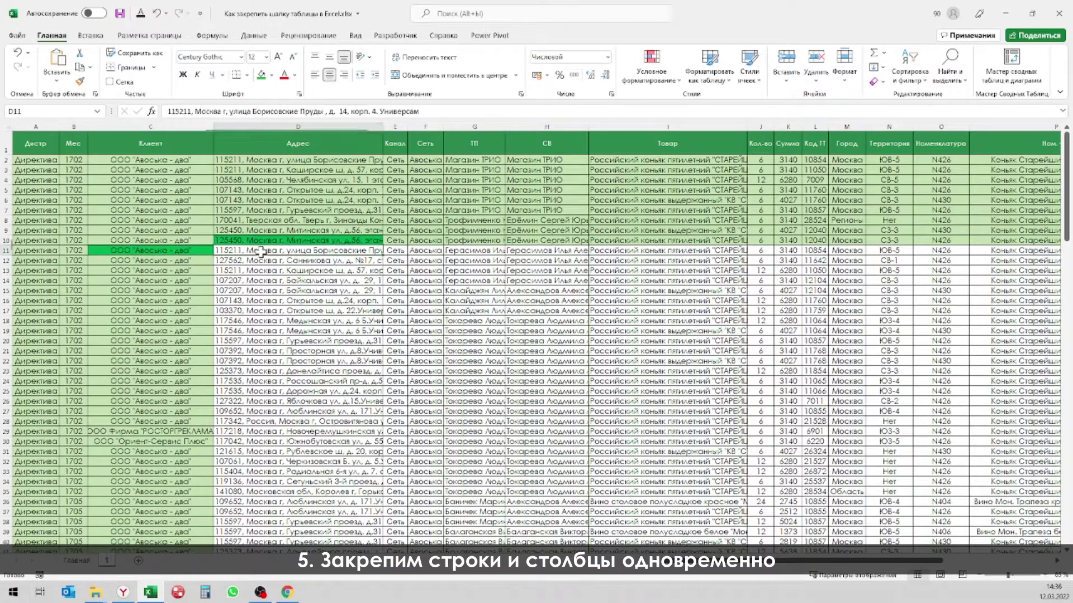
left_click(273, 75)
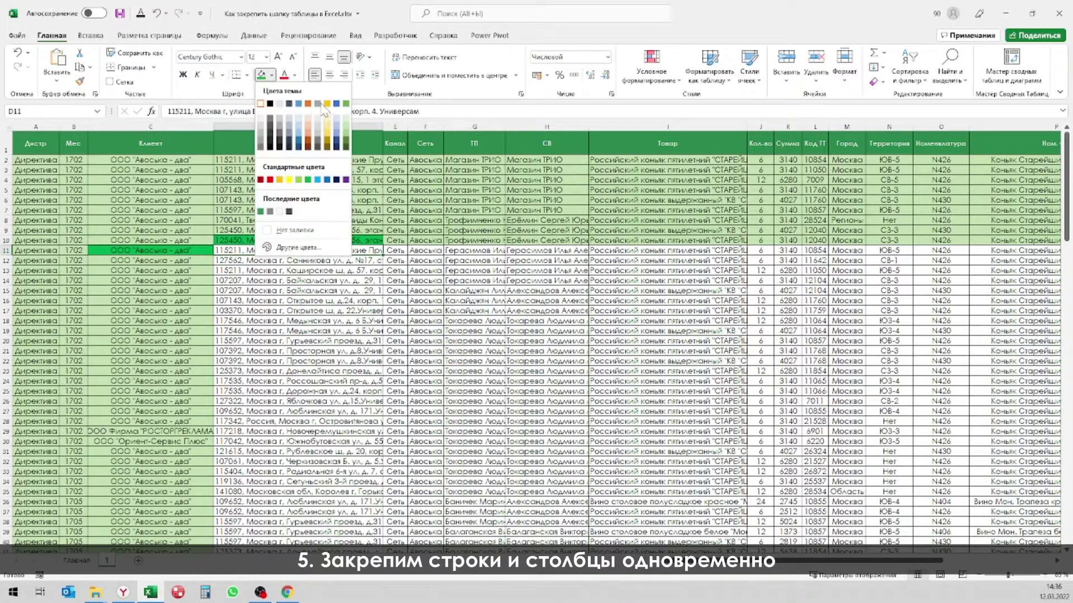
left_click(328, 133)
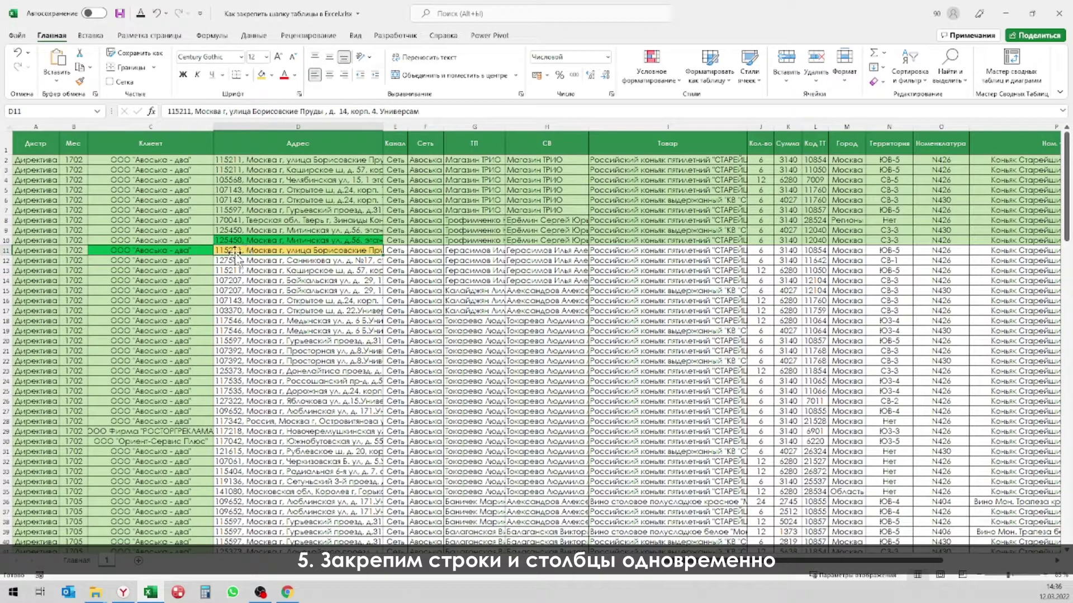
left_click(355, 35)
left_click(707, 87)
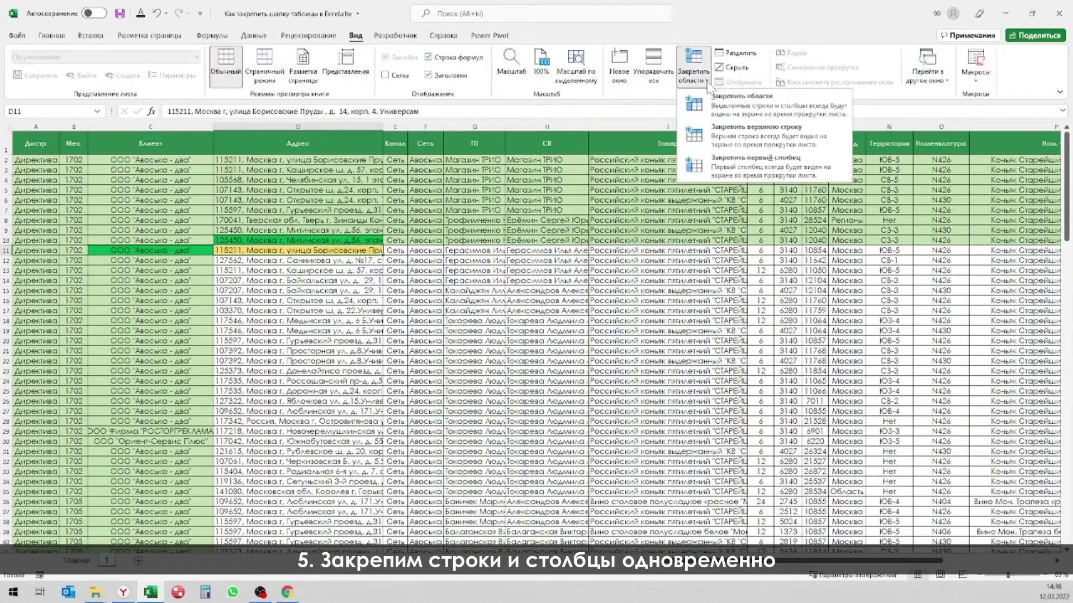
Step: Freeze panes at D11 so rows 1–10 and columns A–C stay fixed, then scroll vertically to check
left_click(733, 102)
scroll(522, 332, "down", 3)
scroll(520, 338, "down", 3)
scroll(517, 344, "down", 3)
scroll(513, 350, "up", 3)
scroll(512, 353, "up", 2)
scroll(513, 356, "up", 2)
scroll(512, 359, "up", 2)
scroll(512, 359, "up", 1)
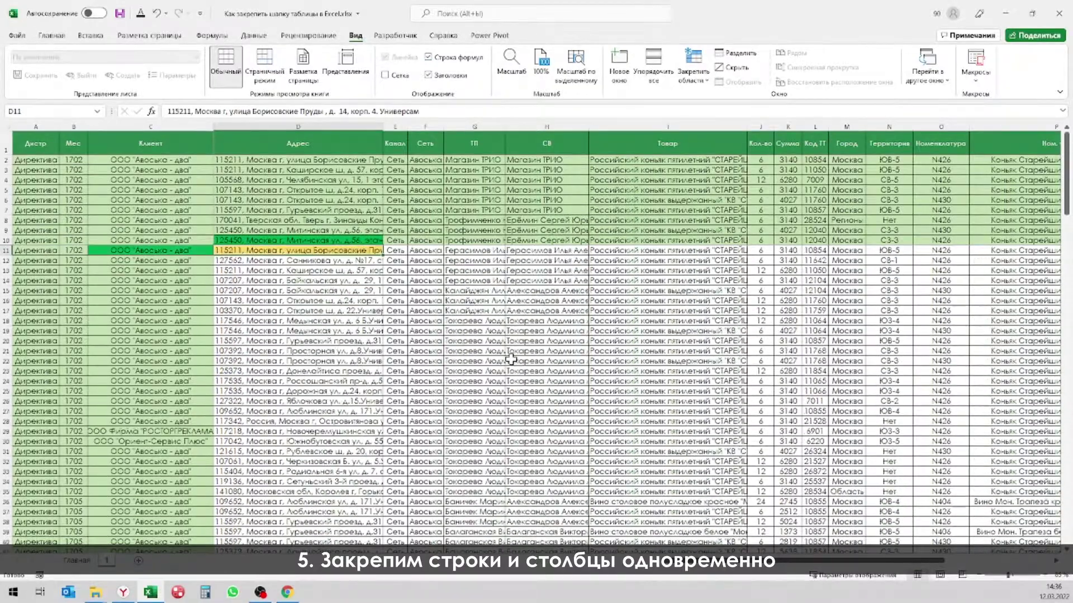
Step: Scroll sideways and down, selecting J69 and I76, to confirm the frozen headers and left columns stay visible
scroll(738, 547, "right", 3)
scroll(738, 547, "right", 3)
scroll(691, 457, "left", 3)
scroll(691, 457, "left", 3)
scroll(721, 402, "down", 5)
scroll(721, 405, "down", 6)
scroll(615, 411, "down", 7)
scroll(533, 416, "up", 5)
left_click(760, 412)
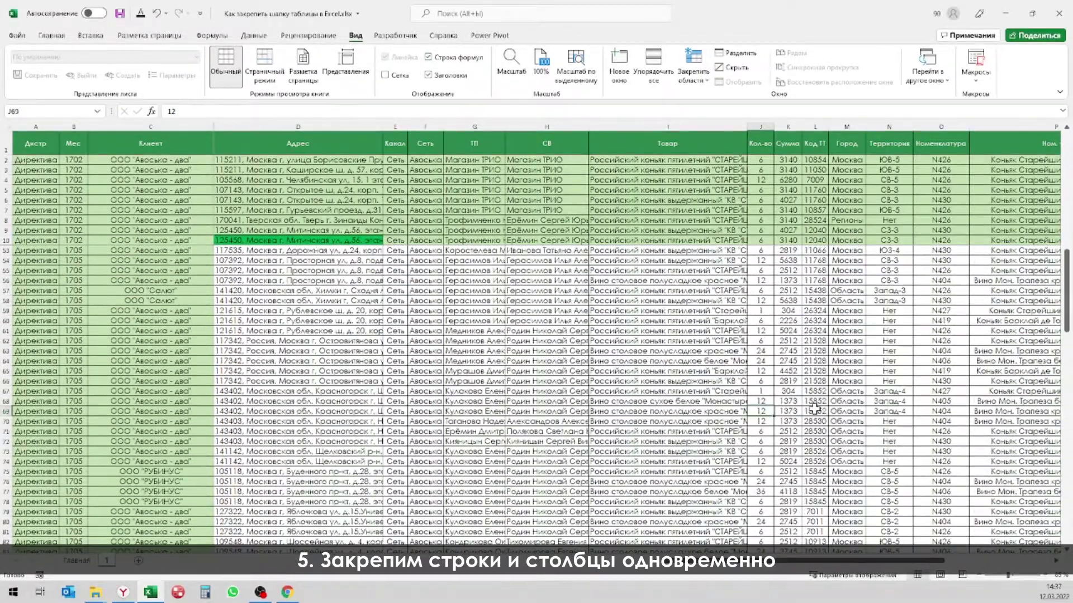
left_click(668, 480)
scroll(848, 476, "down", 4)
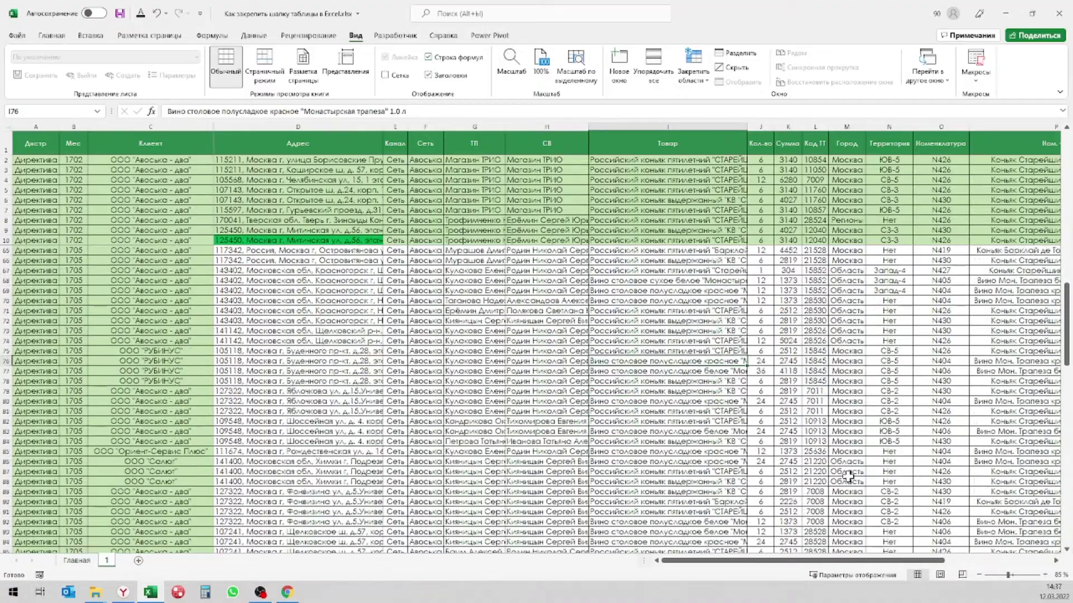